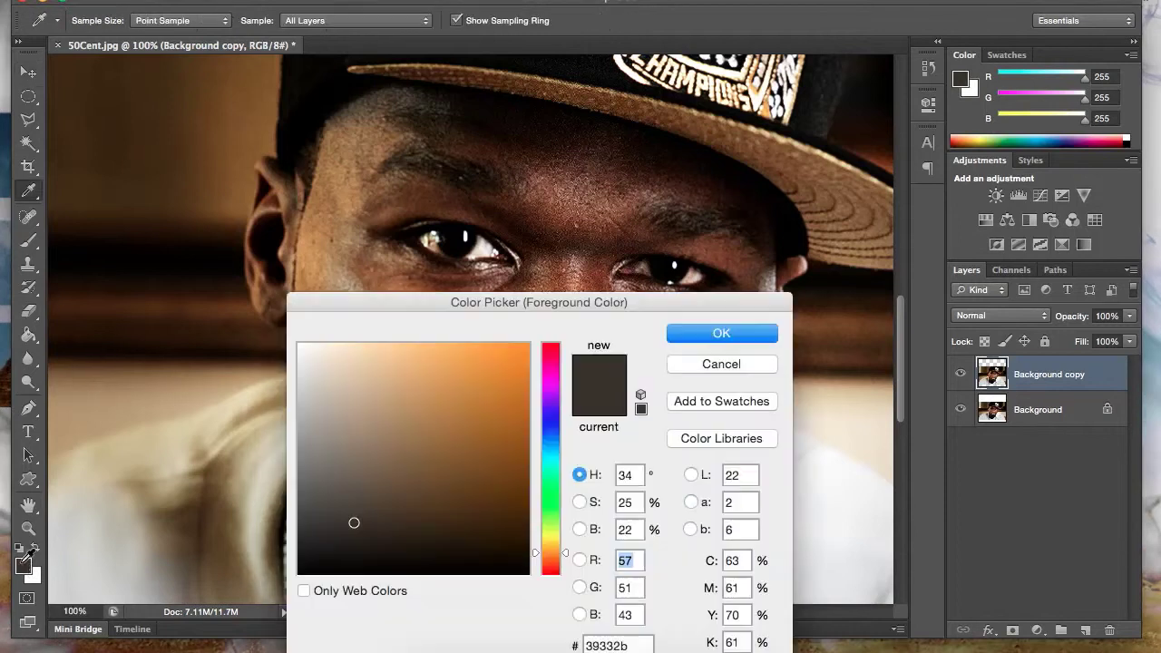
Sample the dark skin tone as fill, switch to the Pen tool, and add a layer beneath.
click(705, 332)
key(p)
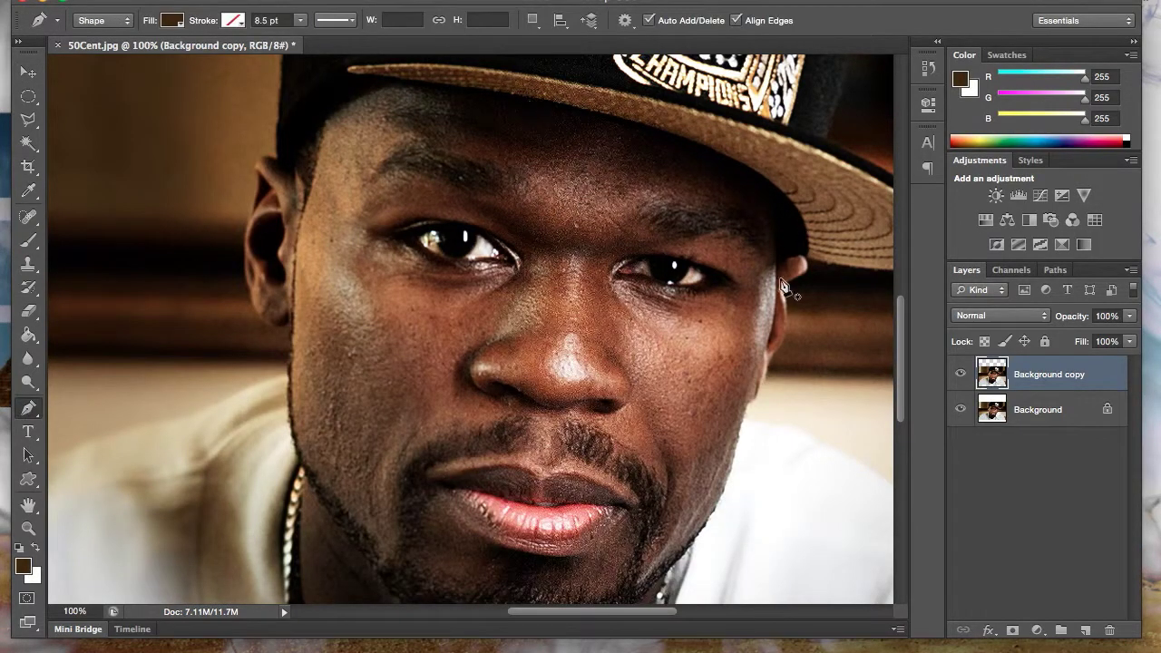
key(ctrl+shift+alt+n)
key(ctrl+bracketleft)
Trace the face outline along the cap brim.
click(776, 263)
click(773, 234)
click(726, 163)
click(708, 151)
click(655, 129)
click(589, 109)
click(526, 97)
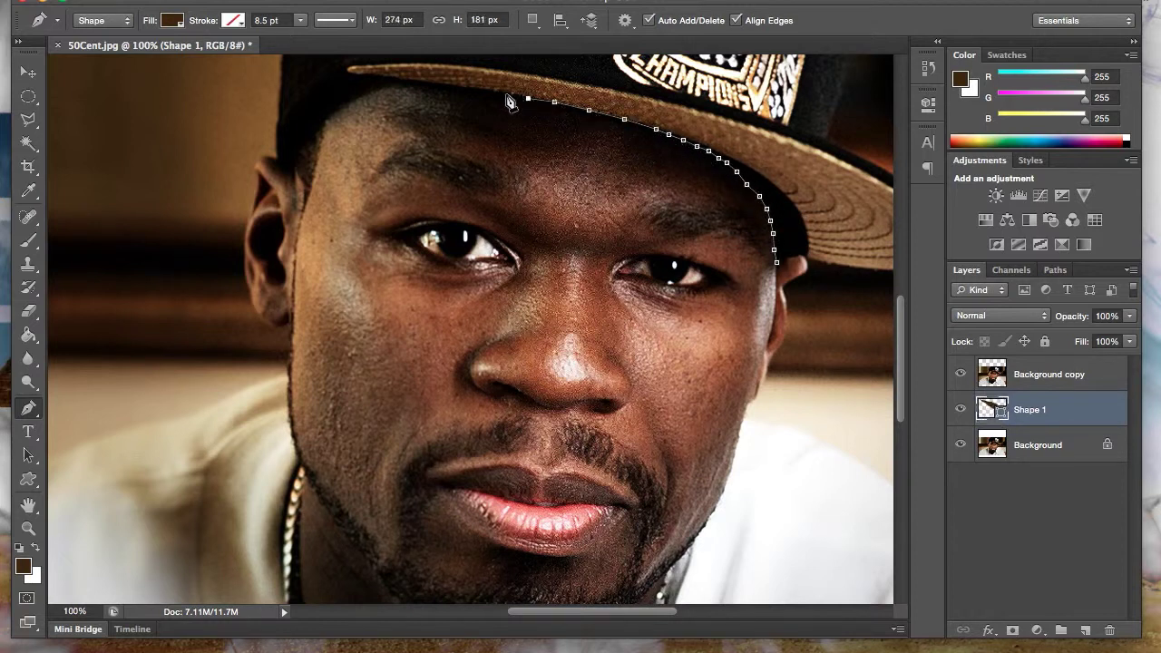
Continue the outline down the left side of the head and cheek.
click(320, 126)
click(308, 139)
click(294, 151)
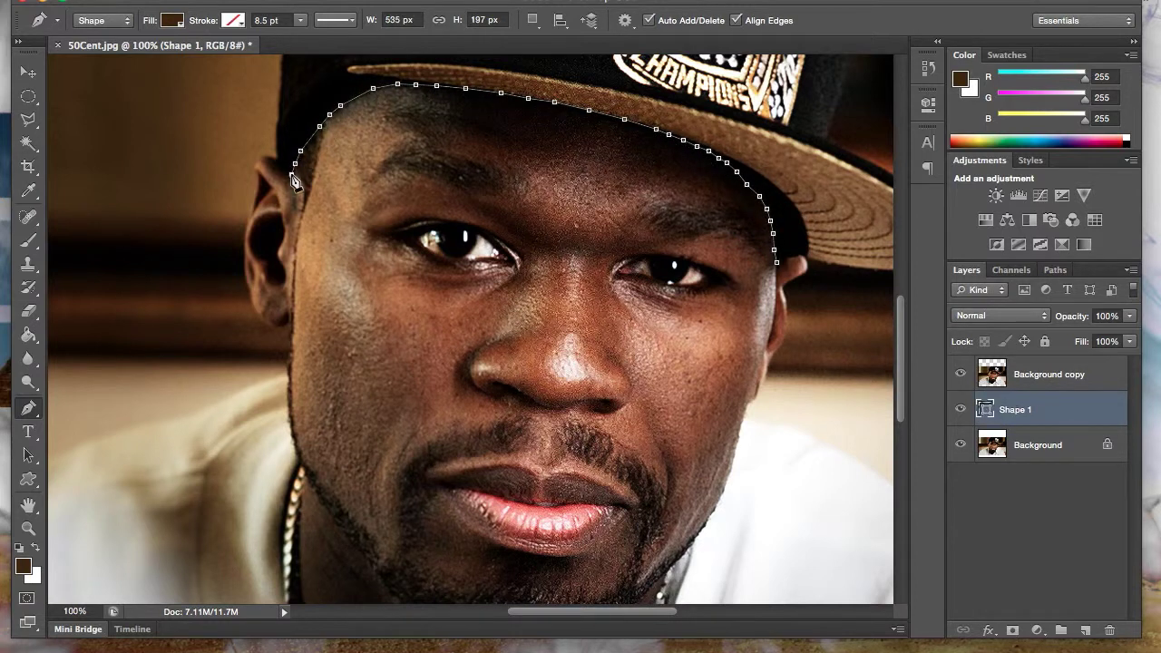
scroll(299, 158, left, 1)
click(316, 174)
click(317, 195)
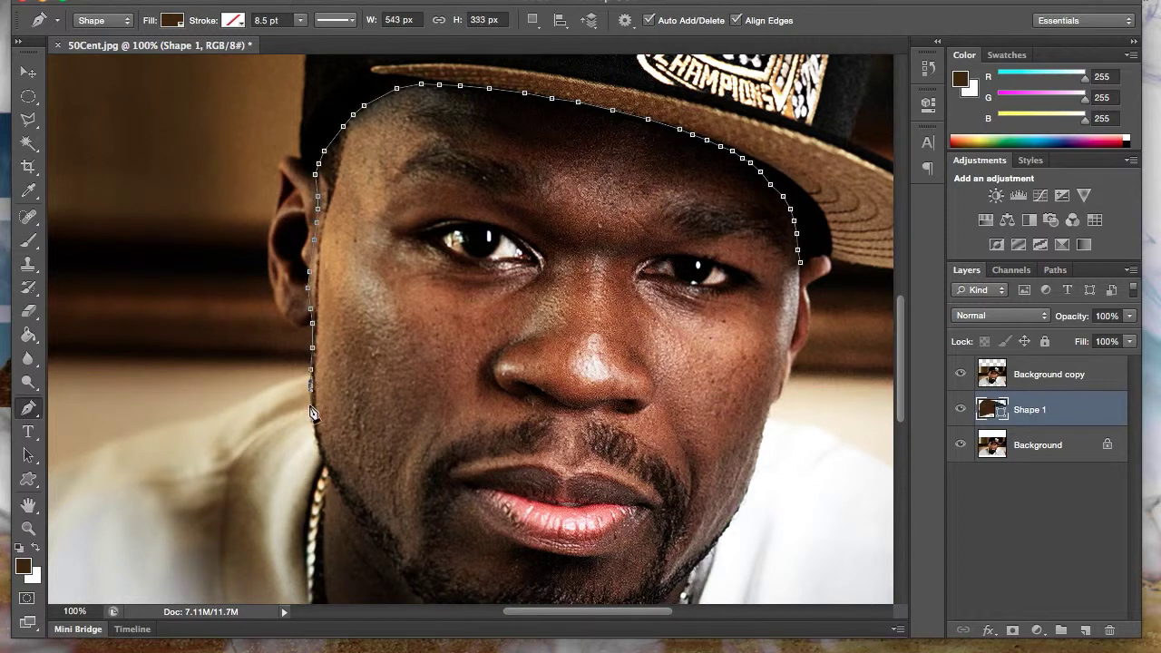
click(323, 459)
scroll(326, 459, down, 2)
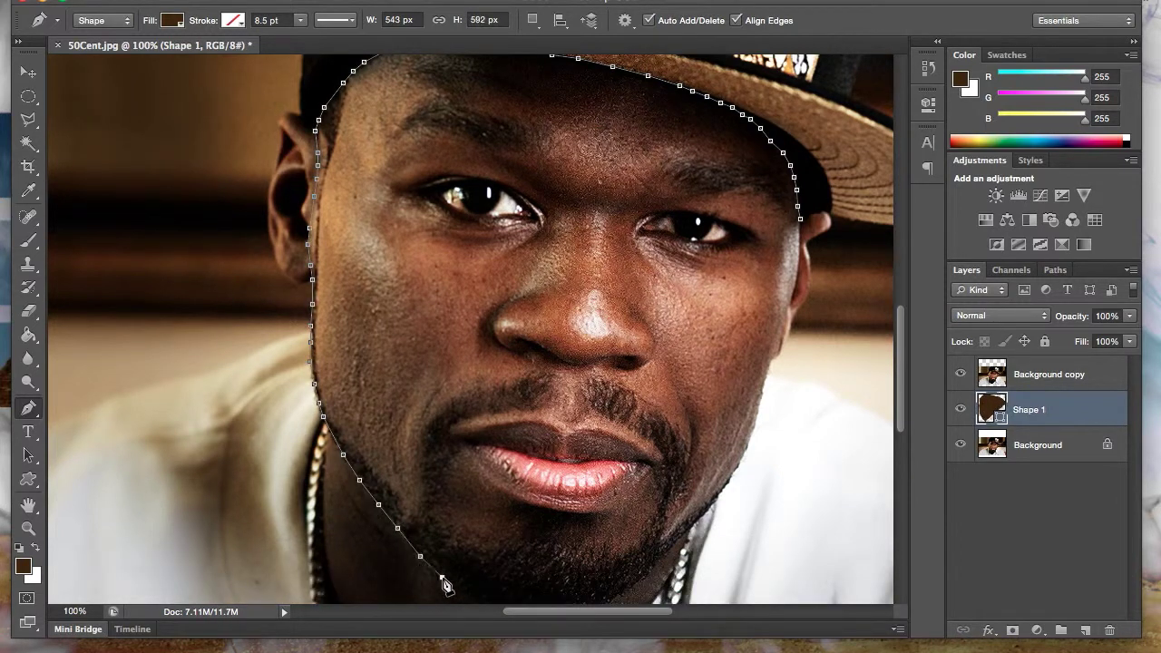
Finish the outline along the jaw and chin.
click(442, 577)
scroll(449, 572, down, 5)
click(515, 509)
click(539, 512)
click(556, 511)
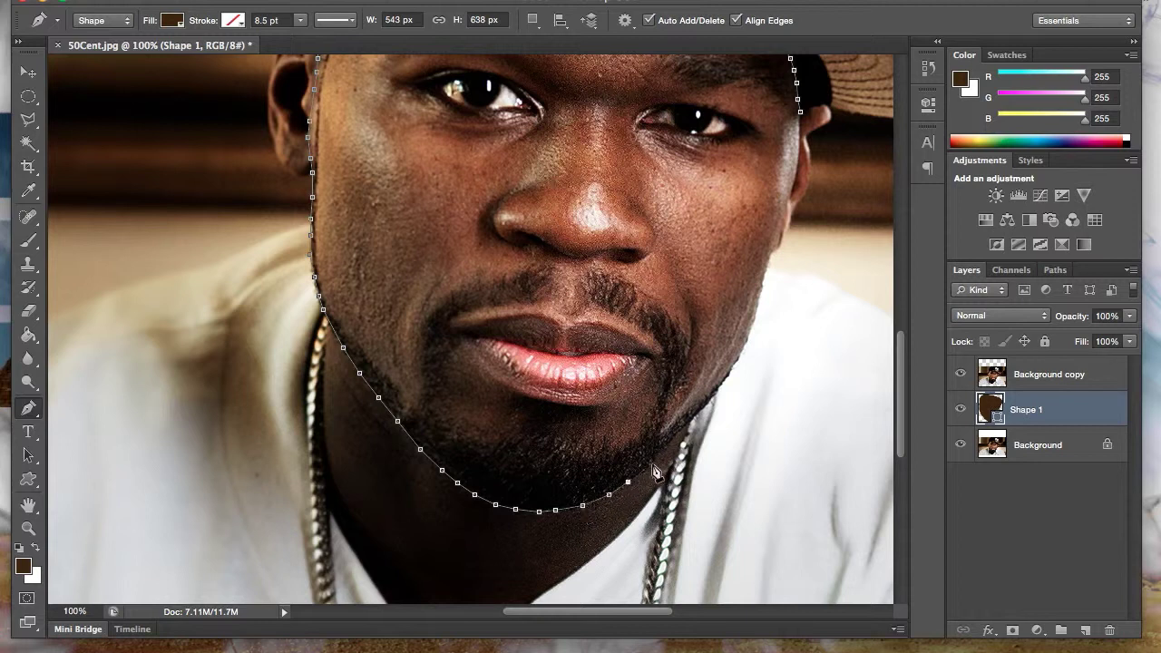
scroll(767, 278, up, 1)
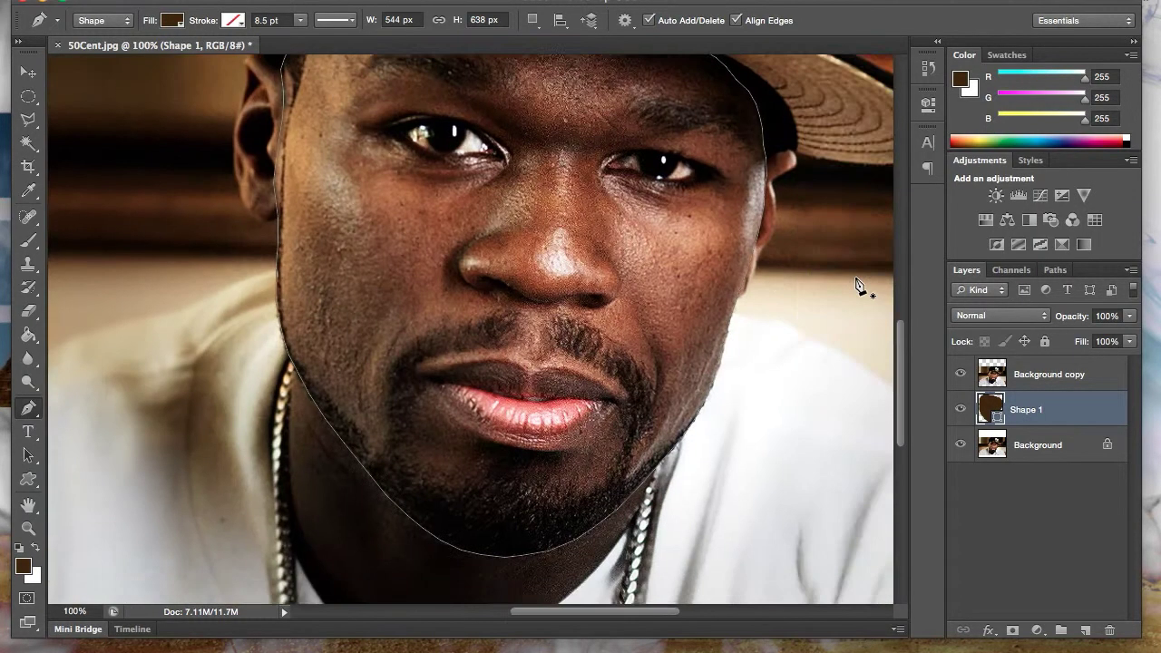
Hide the photo to preview the brown face shape and recheck the fill colour.
click(961, 374)
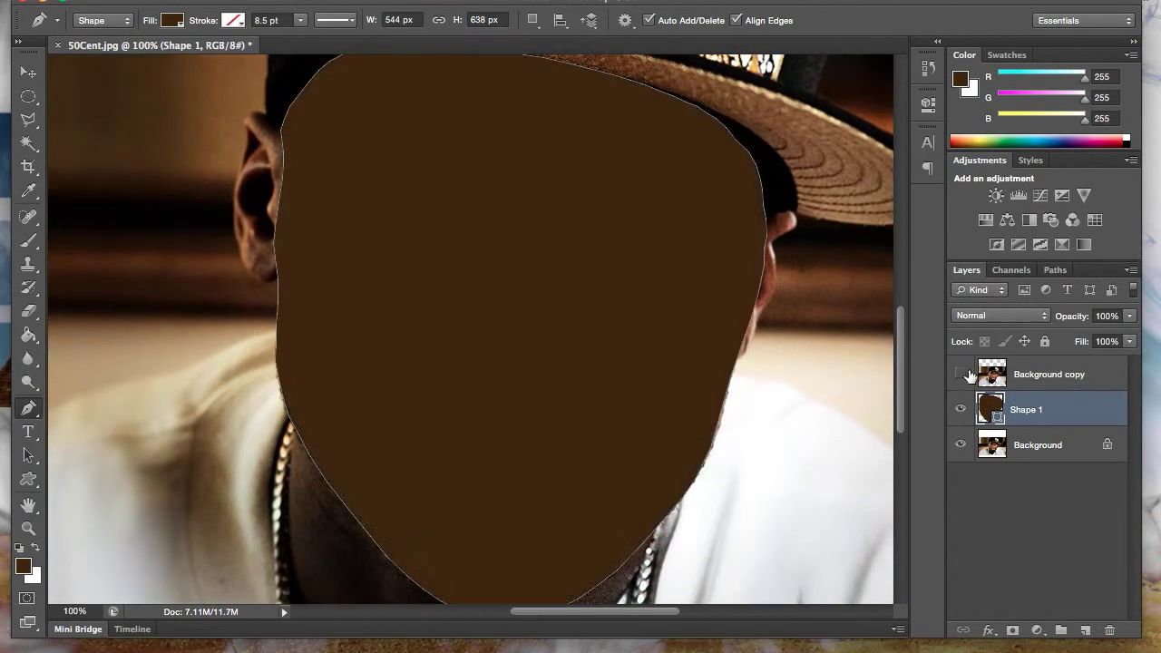
click(24, 566)
click(687, 474)
click(699, 332)
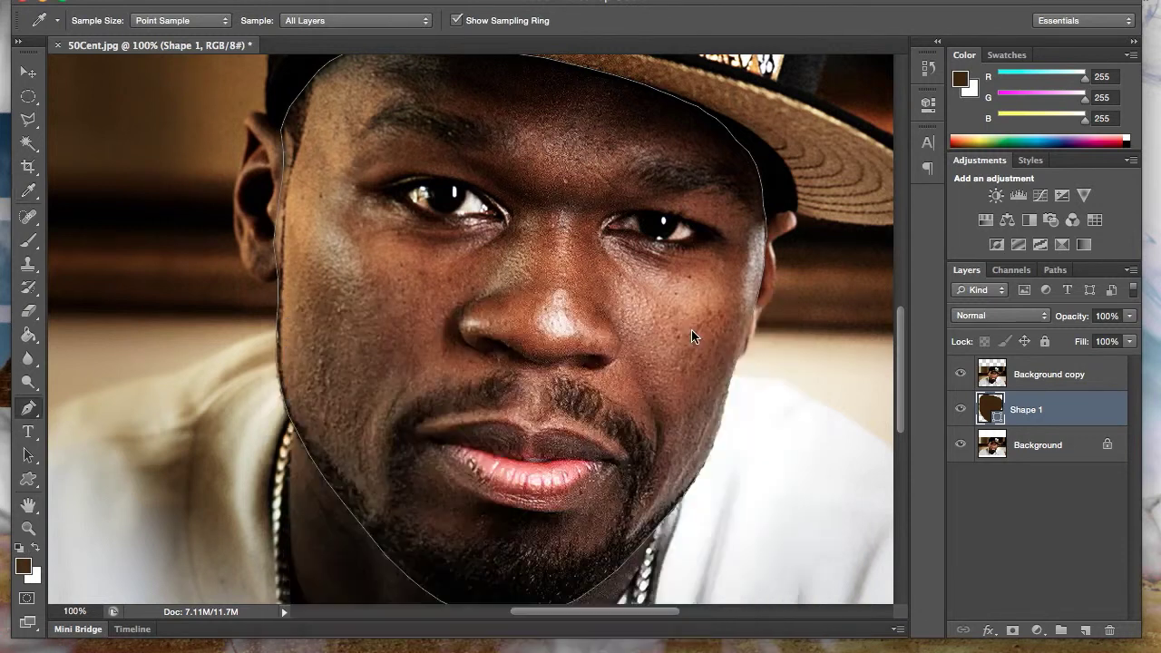
Trace the left ear as a new Shape 2 with the Pen tool.
click(289, 123)
click(272, 118)
click(240, 159)
click(230, 192)
click(232, 218)
click(232, 228)
click(235, 242)
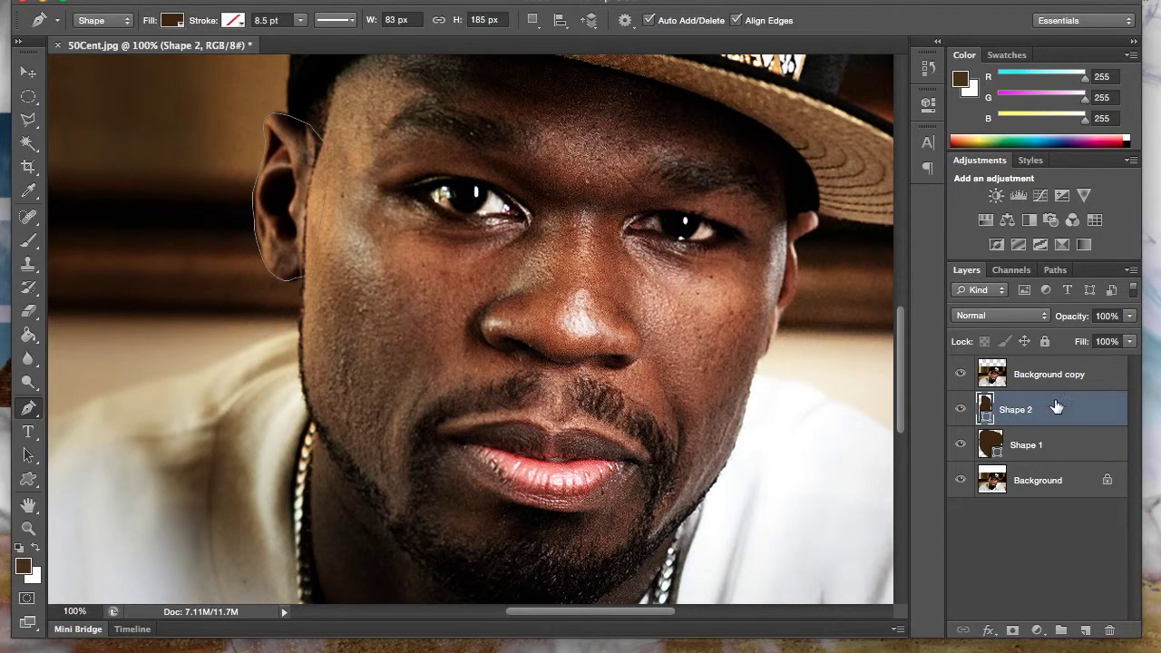
Move the ear below Shape 1 and give it a 3c270b Color Overlay.
drag(1062, 407, 1062, 454)
click(961, 373)
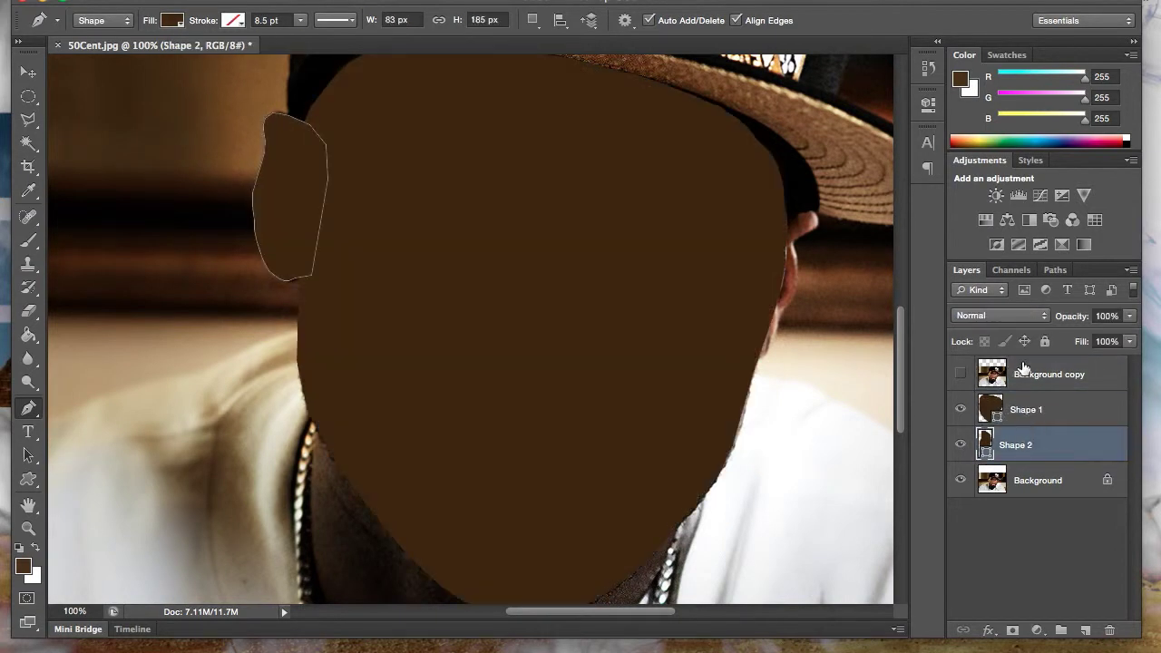
double_click(1071, 445)
click(655, 437)
click(947, 282)
click(420, 439)
drag(566, 526, 566, 539)
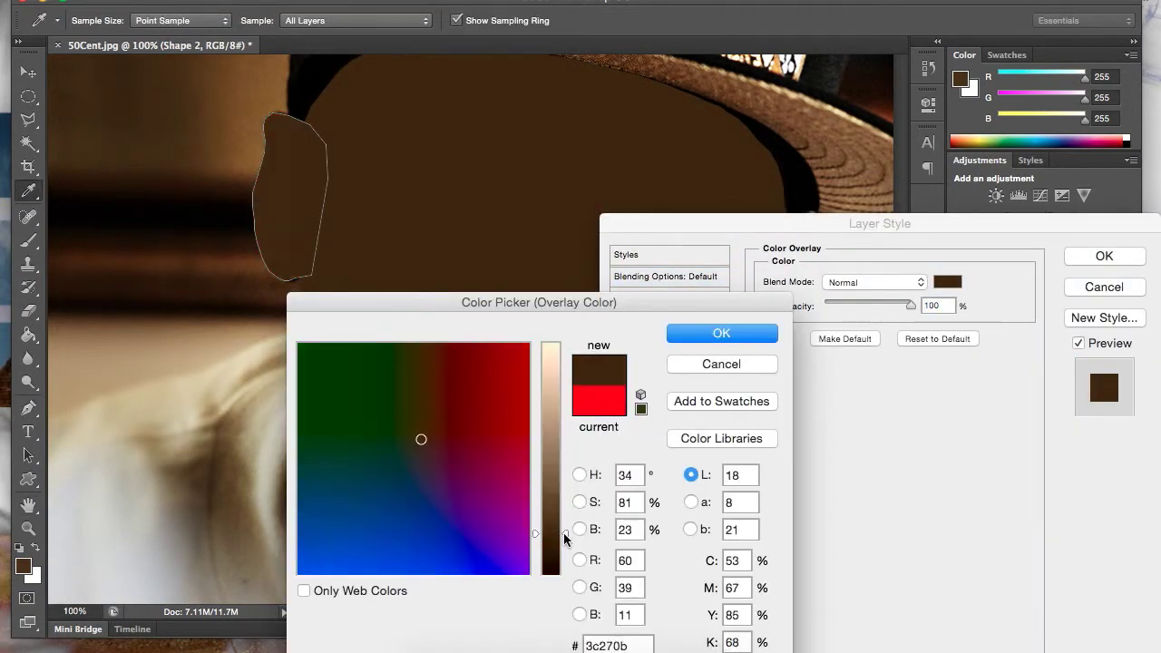
key(Return)
Start Shape 3 by tracing the right ear outline up to the cap.
key(Return)
click(1086, 629)
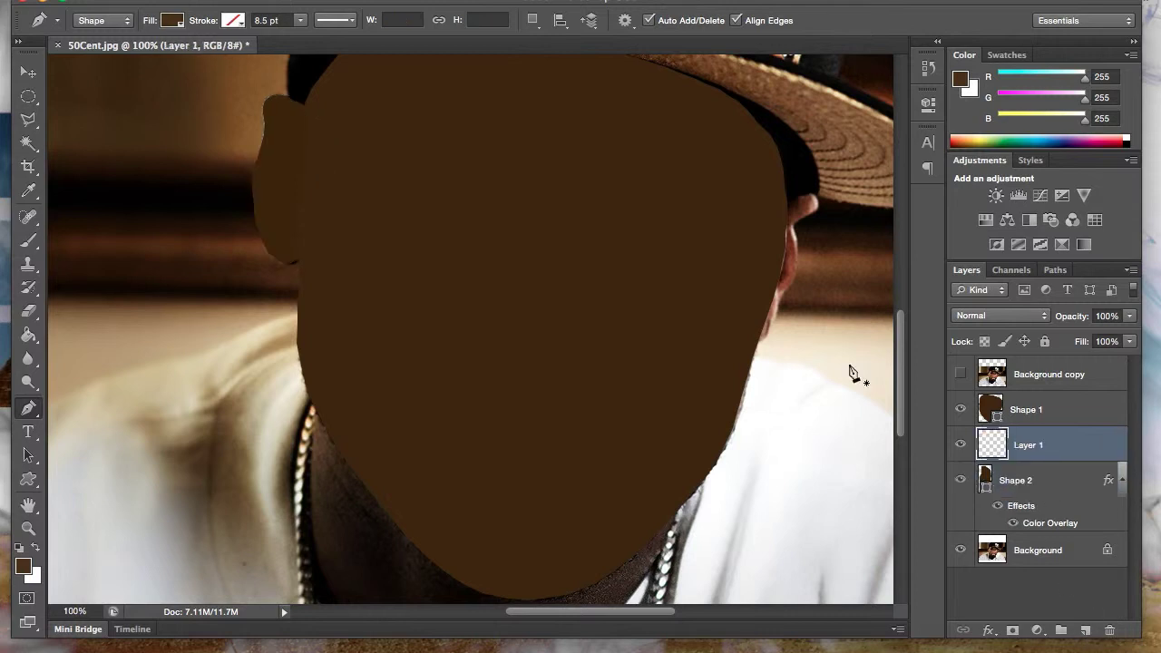
click(25, 567)
key(Return)
click(760, 365)
click(782, 317)
click(795, 298)
scroll(795, 299, up, 2)
click(803, 258)
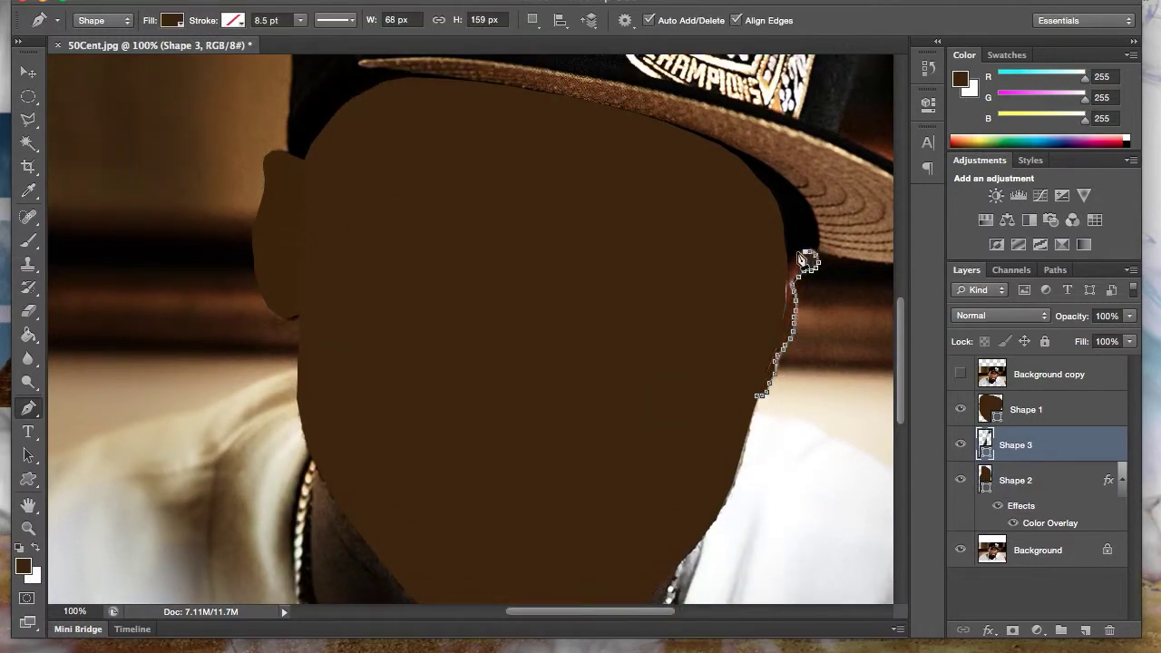
Close the right ear shape (Shape 3).
click(759, 402)
scroll(695, 362, down, 8)
scroll(694, 363, up, 1)
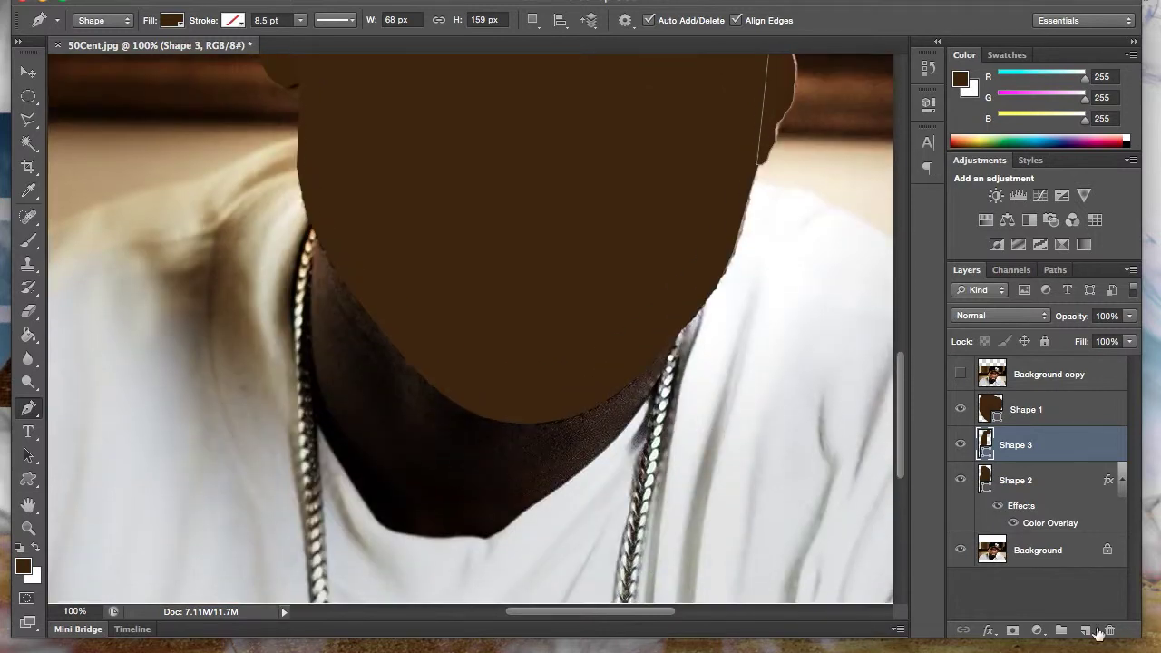
Begin the neck shape down the left chain and across the collar.
click(313, 218)
click(310, 248)
click(310, 288)
click(308, 324)
click(311, 350)
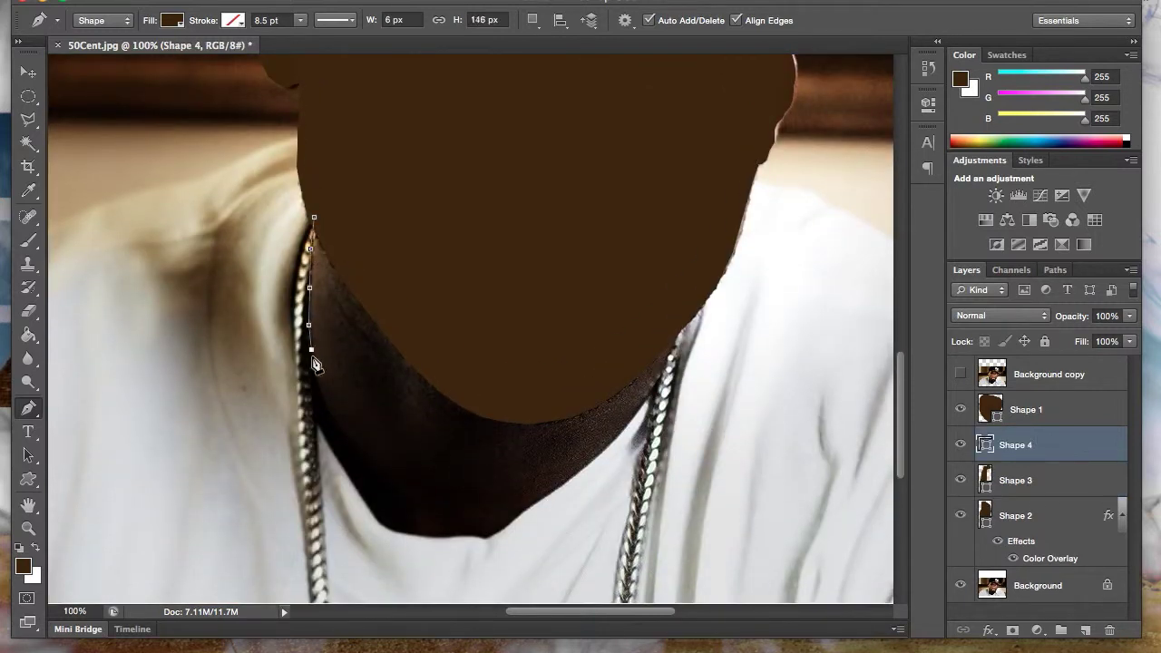
click(362, 500)
click(382, 526)
click(421, 536)
click(470, 536)
click(491, 535)
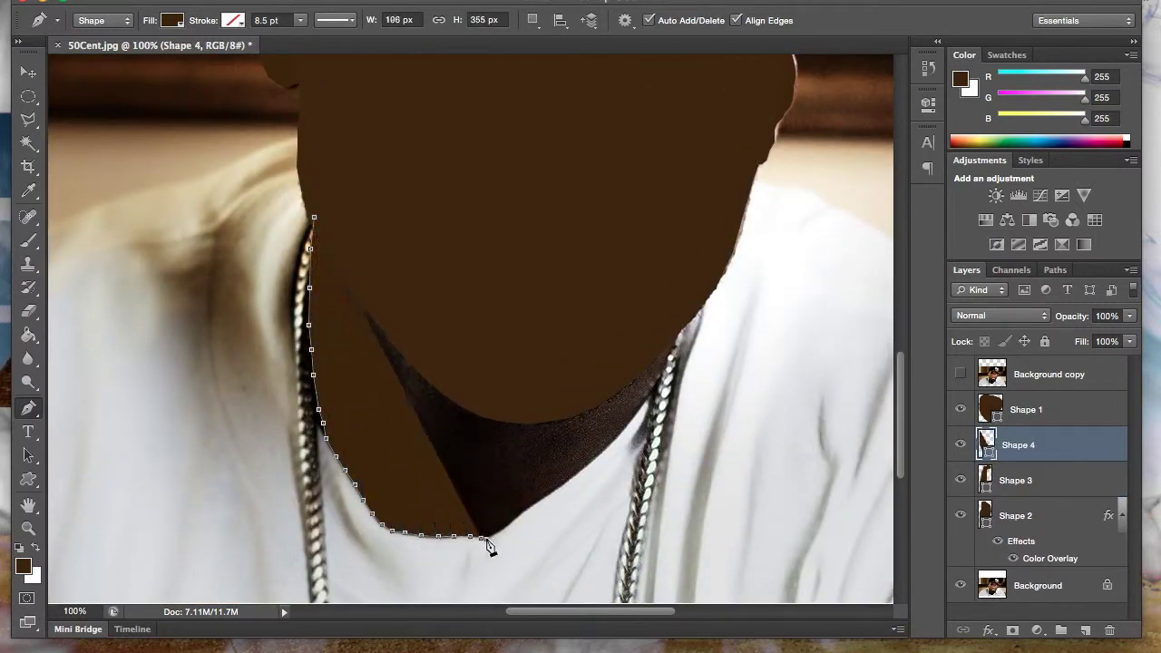
Trace the neckline up to the right chain and close Shape 4.
click(534, 505)
click(575, 473)
click(590, 459)
click(616, 431)
click(639, 402)
click(669, 365)
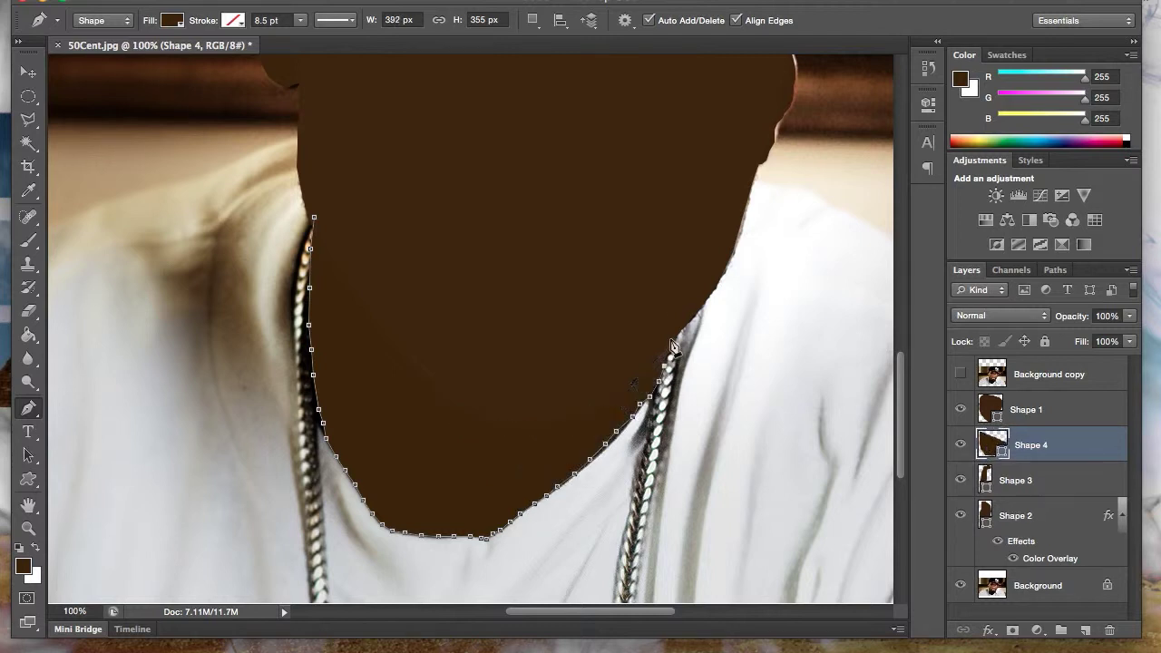
click(314, 219)
Show the photo copy again and sample the light eye-white tone as fill.
click(1049, 374)
scroll(472, 326, up, 5)
click(961, 373)
click(23, 567)
click(498, 205)
key(Return)
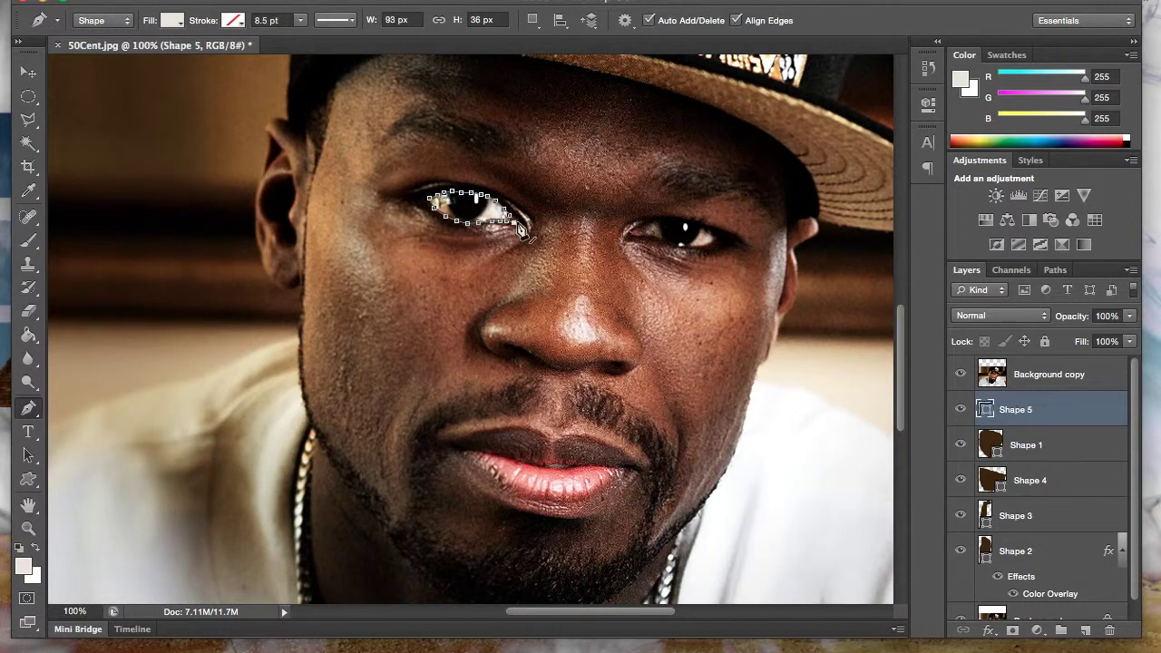
Trace the off-white eye white of the right eye.
click(650, 224)
click(664, 219)
click(717, 241)
click(675, 243)
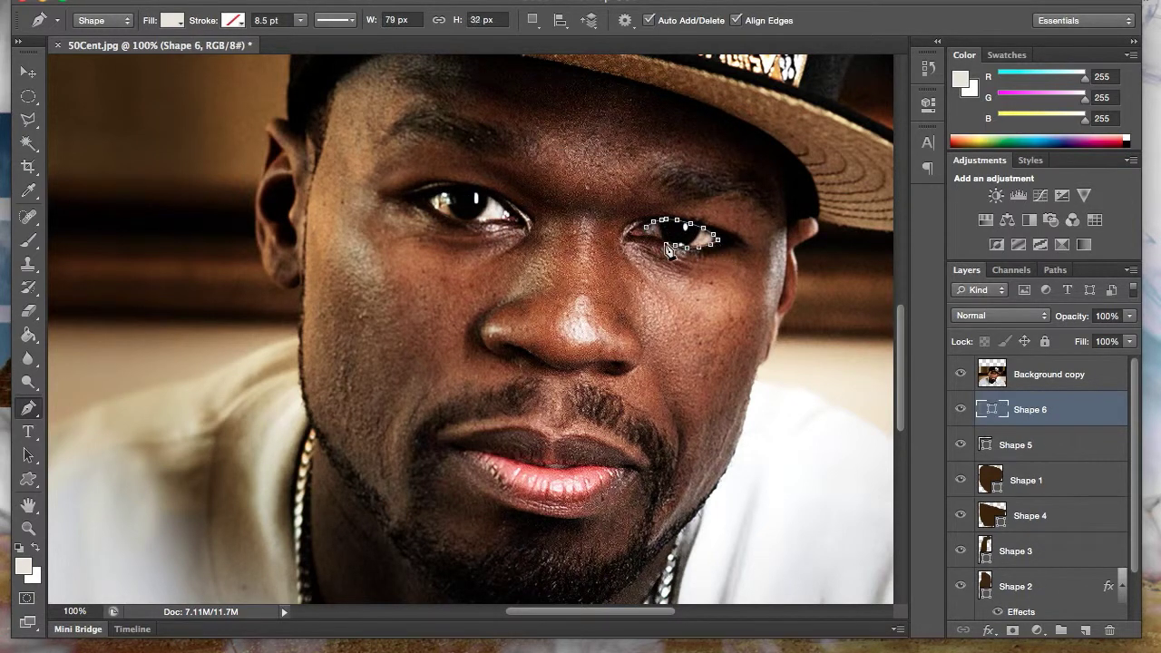
Switch the fill to black and trace the right and left pupils.
click(24, 567)
click(726, 332)
click(659, 222)
click(682, 246)
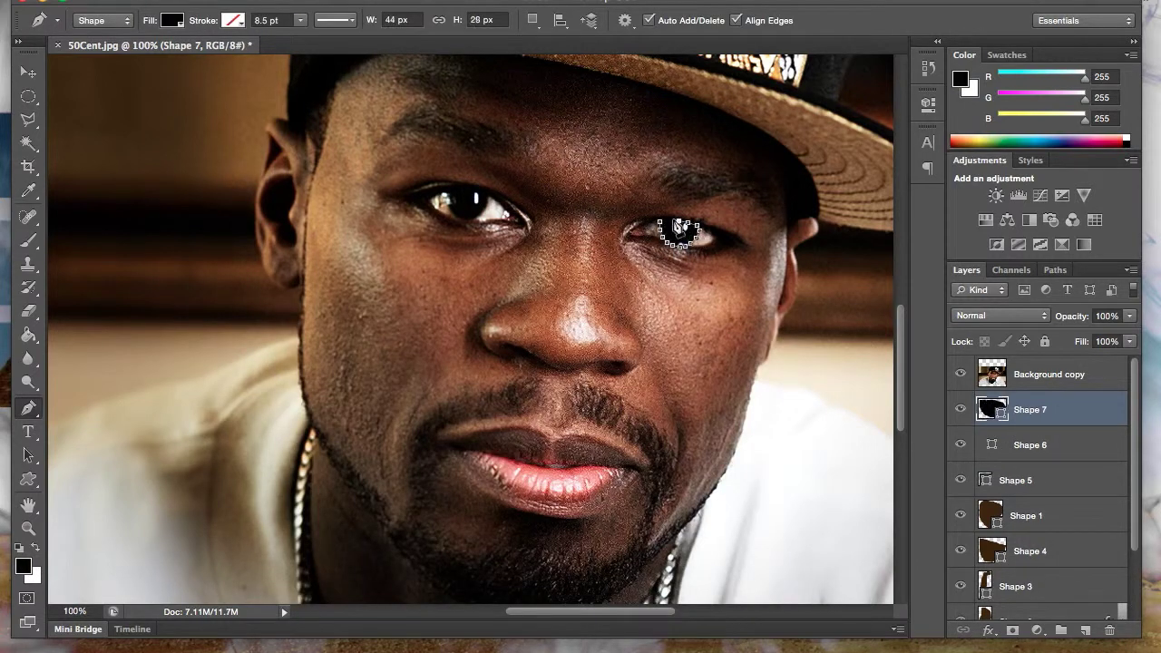
click(449, 194)
click(472, 219)
Switch the fill to white and start a white shape on the left eye.
click(24, 567)
click(300, 337)
click(726, 332)
click(476, 190)
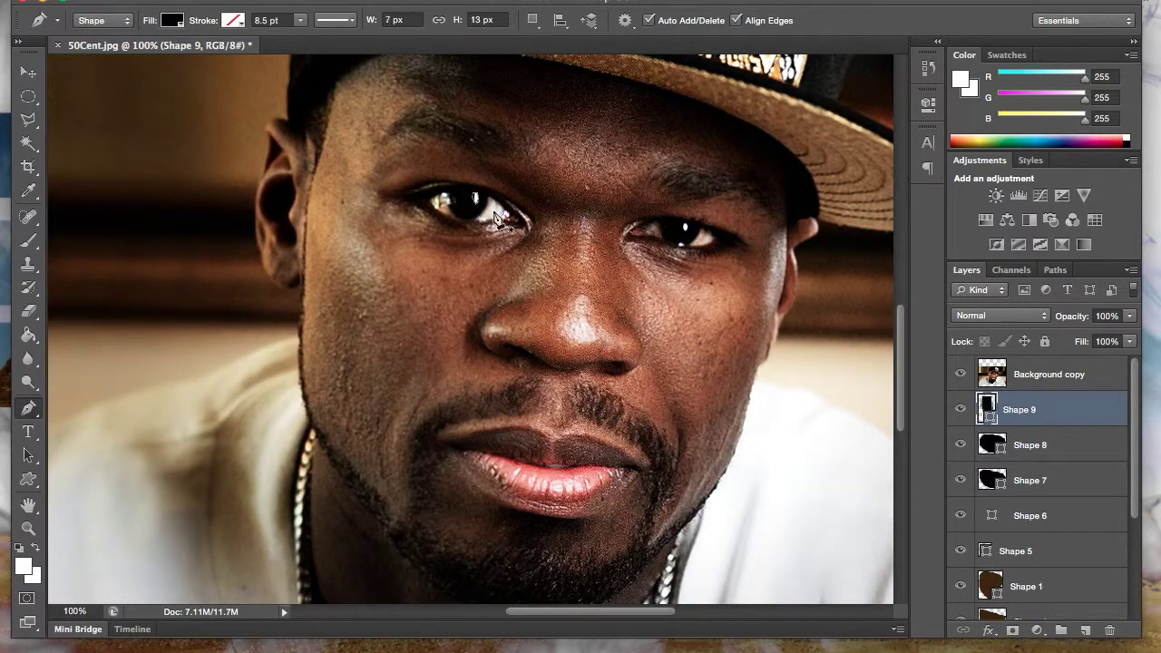
Give the Shape 9 eye layer a white Color Overlay via Layer Style.
click(960, 374)
double_click(1045, 410)
click(637, 435)
click(948, 282)
click(551, 457)
drag(432, 552, 252, 306)
click(722, 332)
click(1104, 256)
click(1052, 375)
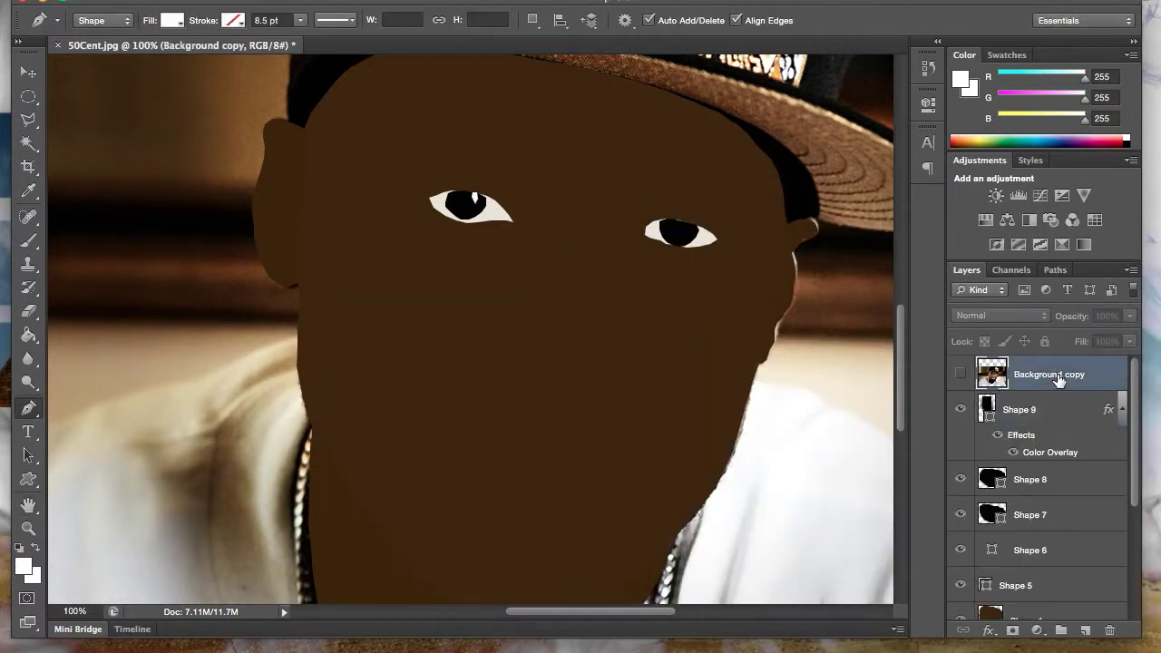
Show the photo and trace a white catchlight shape on the left pupil.
click(961, 376)
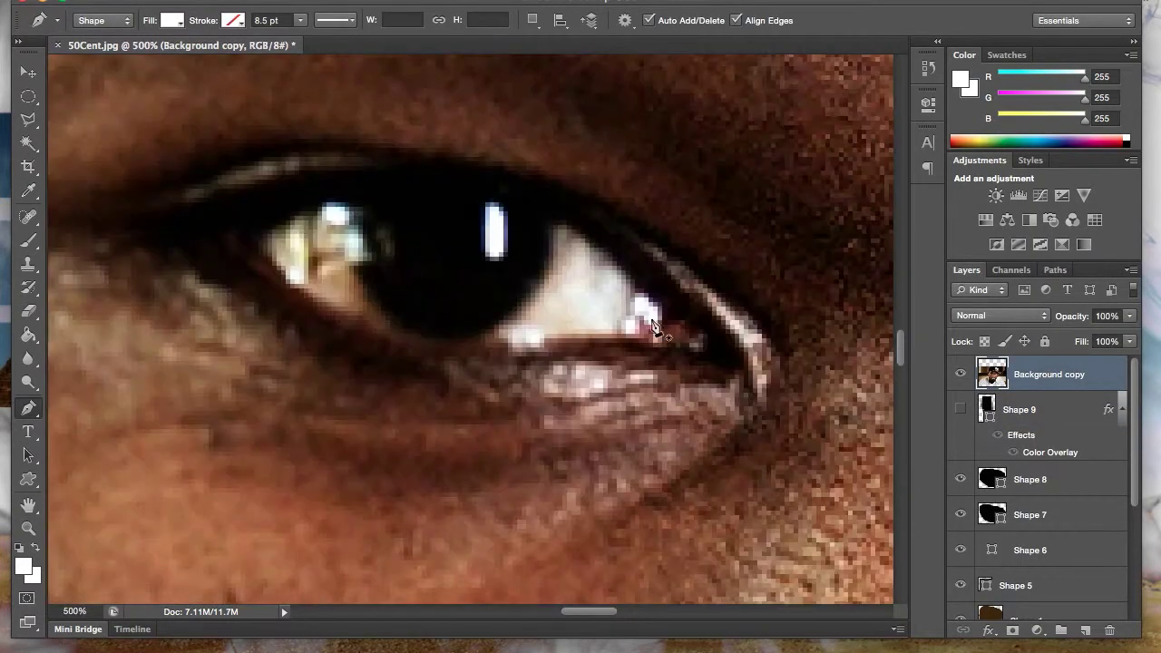
click(1085, 630)
click(494, 259)
click(506, 231)
click(494, 207)
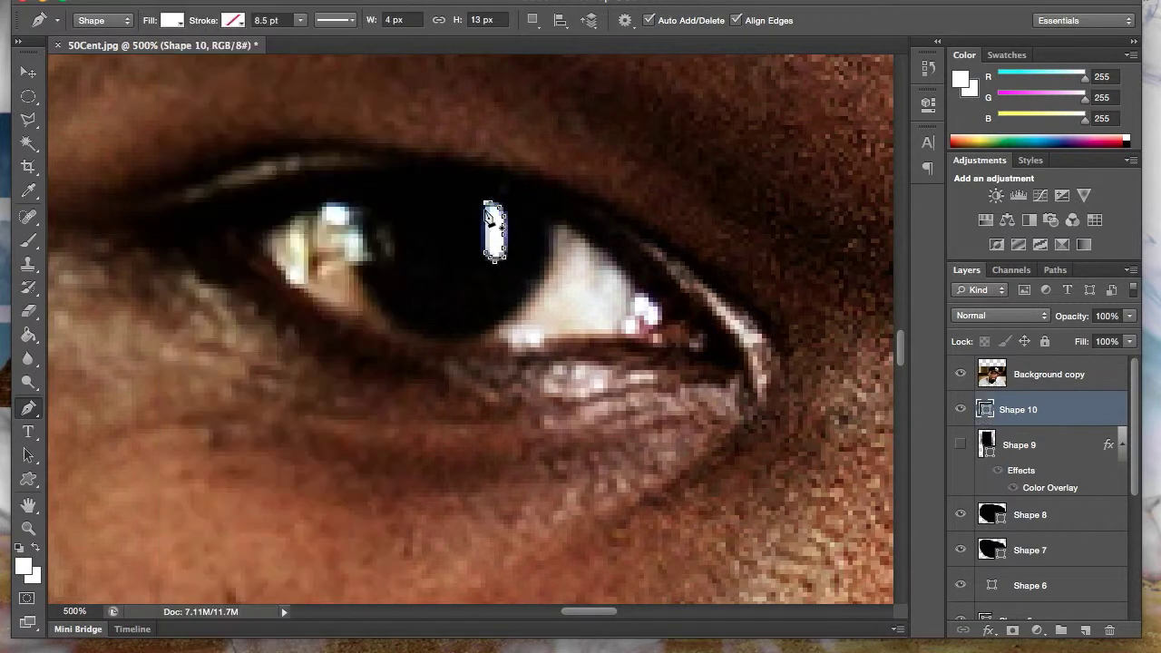
Start a second white catchlight shape, then zoom back out.
click(526, 232)
click(487, 236)
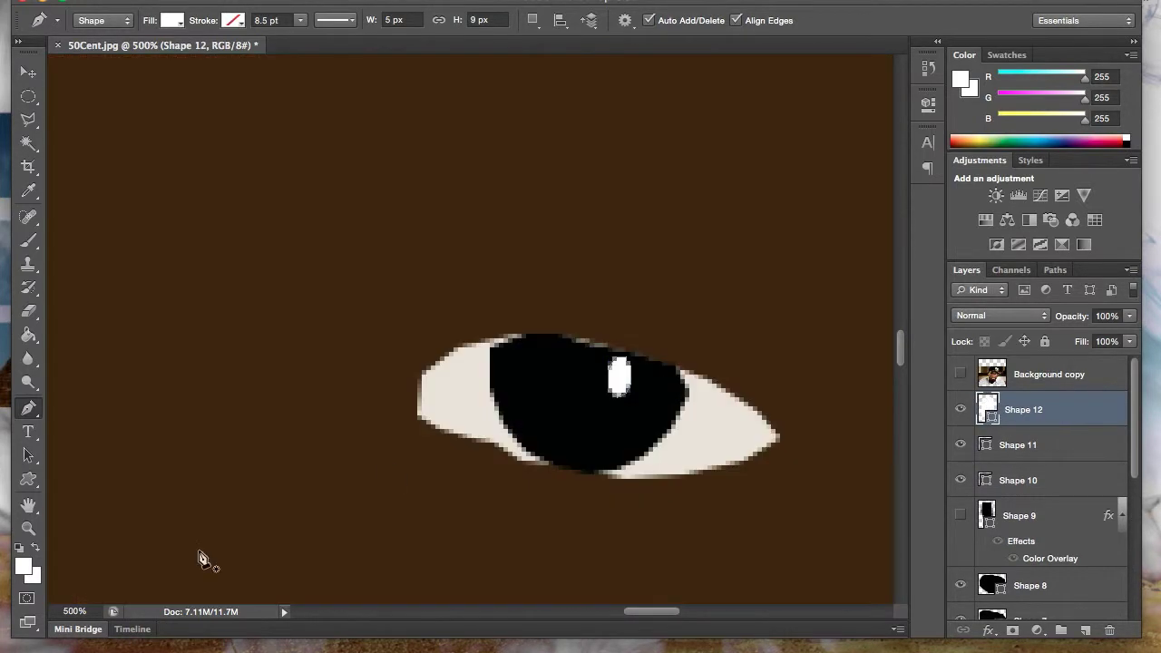
text(0)
key(Return)
Show the original photo at 100% and open the foreground Color Picker.
click(961, 373)
key(i)
click(23, 567)
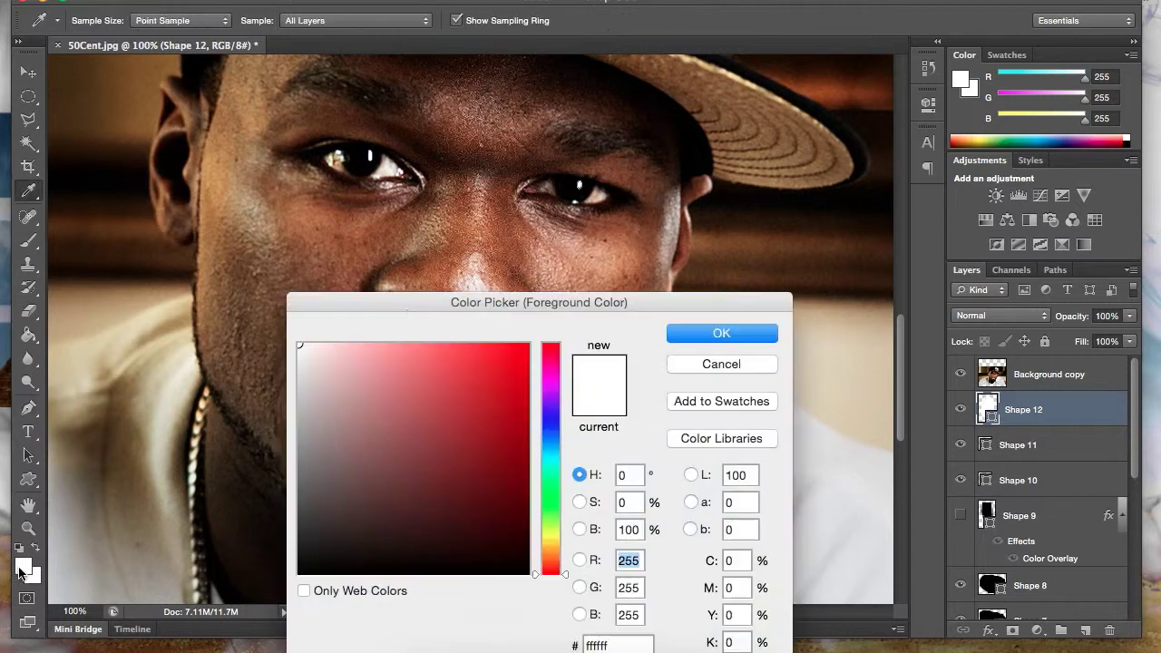
Trace the lips as a flat Shape 13 filled with the sampled mauve lip colour.
click(427, 428)
click(970, 204)
key(p)
click(337, 399)
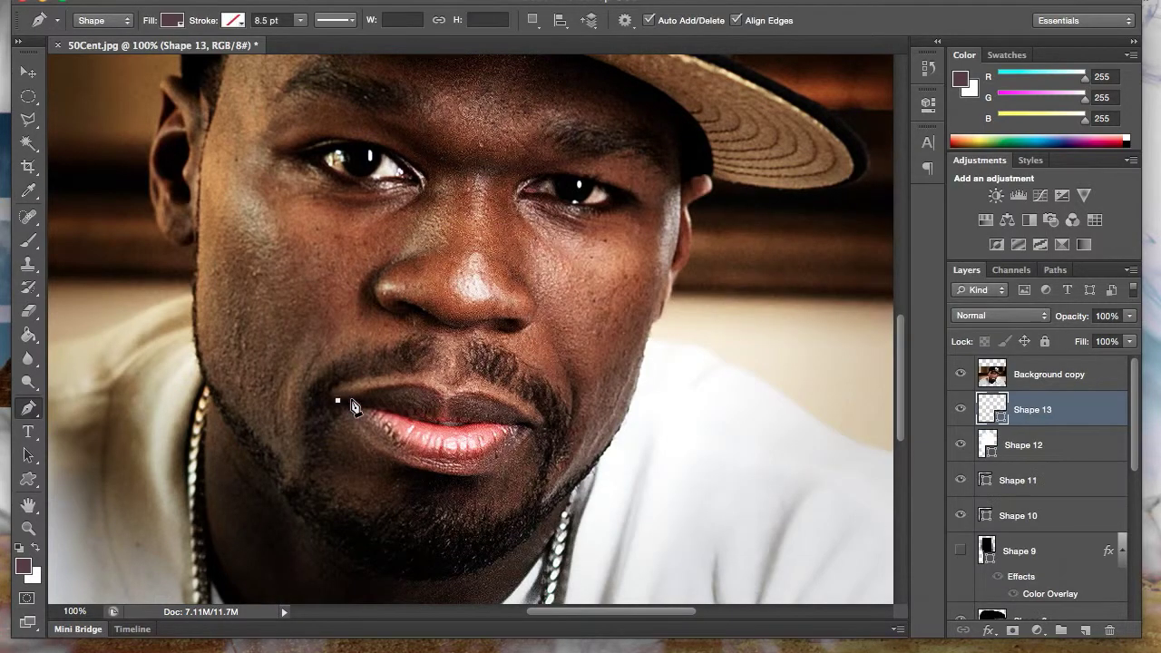
click(385, 390)
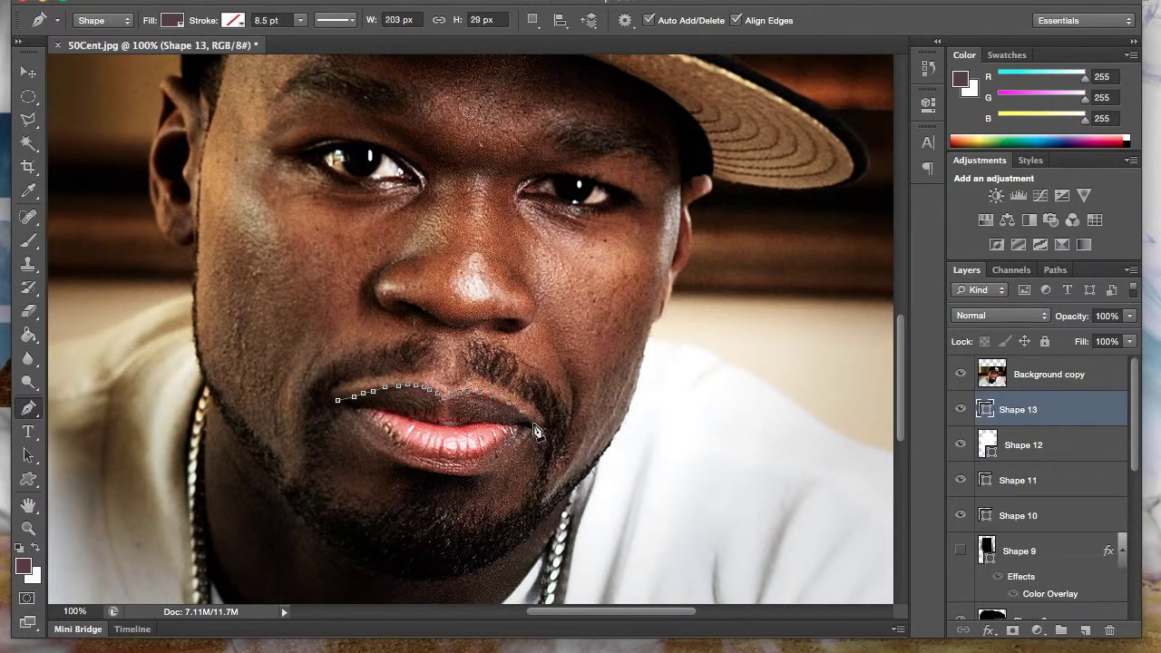
click(461, 474)
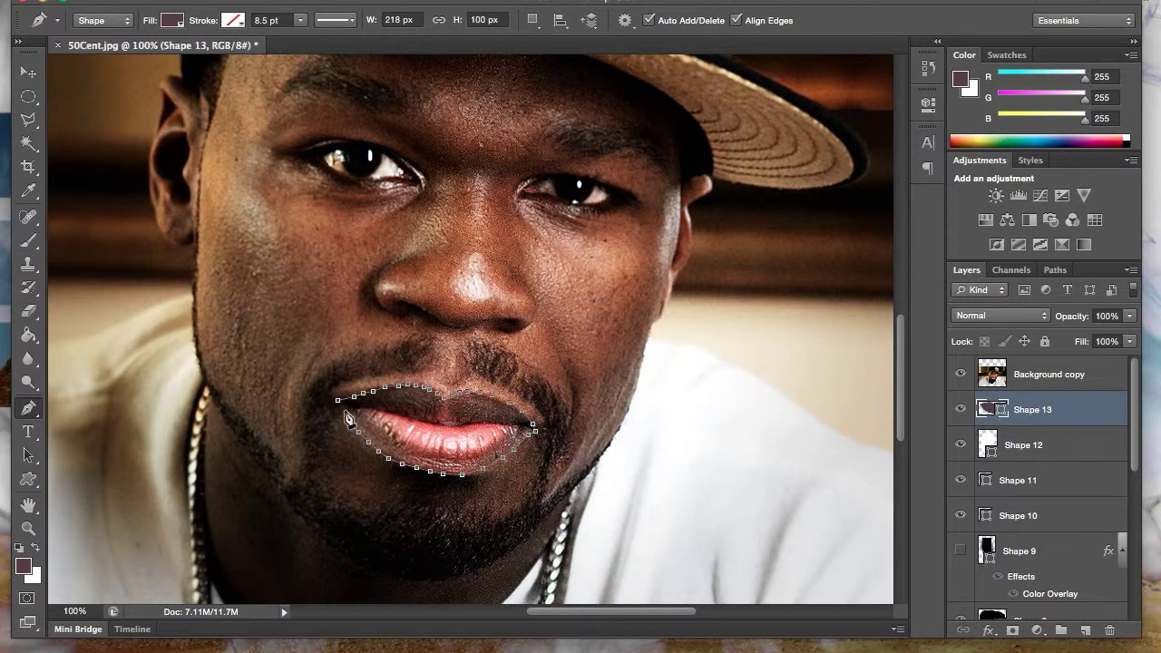
click(961, 374)
double_click(1101, 362)
click(1111, 269)
Sample the lower lip's pink and start a pink inner-lip Shape 14.
click(961, 374)
key(i)
click(23, 567)
click(449, 420)
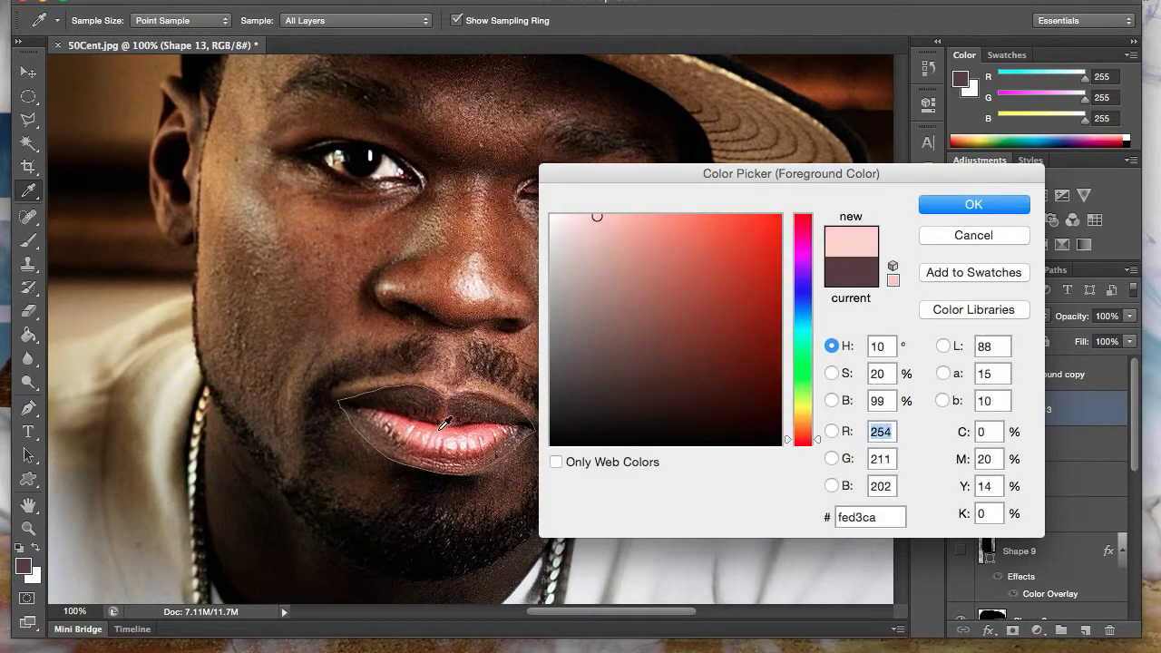
key(Return)
key(p)
click(474, 422)
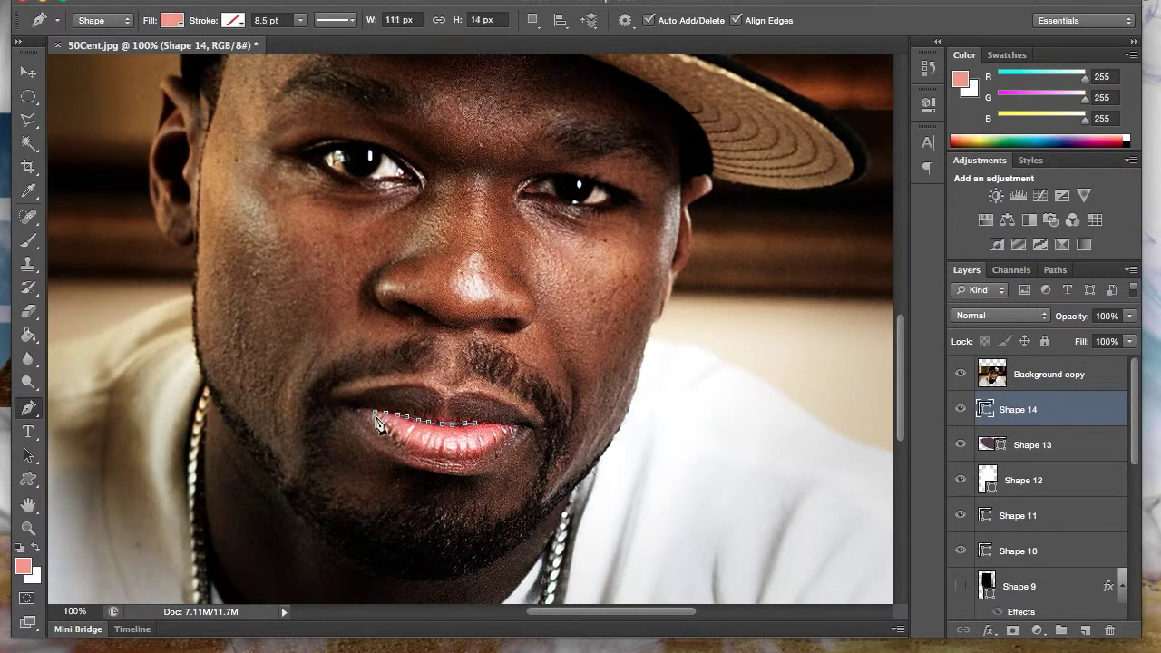
Add a Color Overlay to Shape 13 using face brown darkened to lightness 20.
click(961, 374)
click(1035, 441)
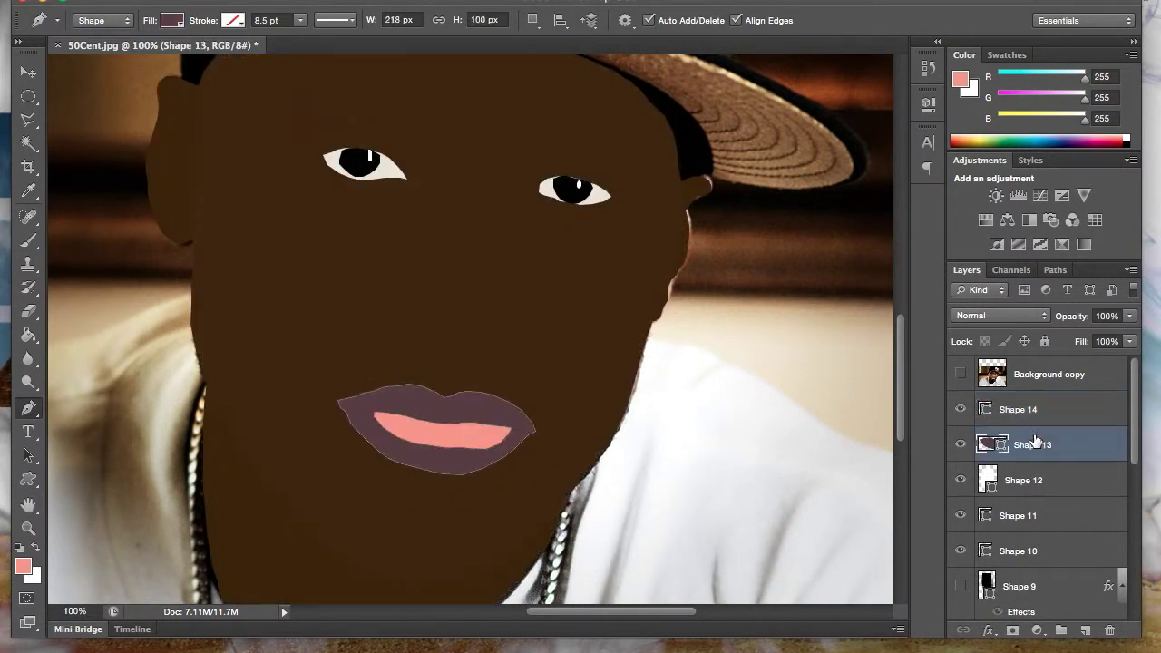
double_click(1053, 443)
click(949, 423)
click(363, 299)
click(943, 345)
drag(819, 407, 819, 403)
click(973, 204)
click(1104, 256)
Toggle the photo and reselect the pink highlight layer to edit its colour.
click(1018, 409)
click(1048, 374)
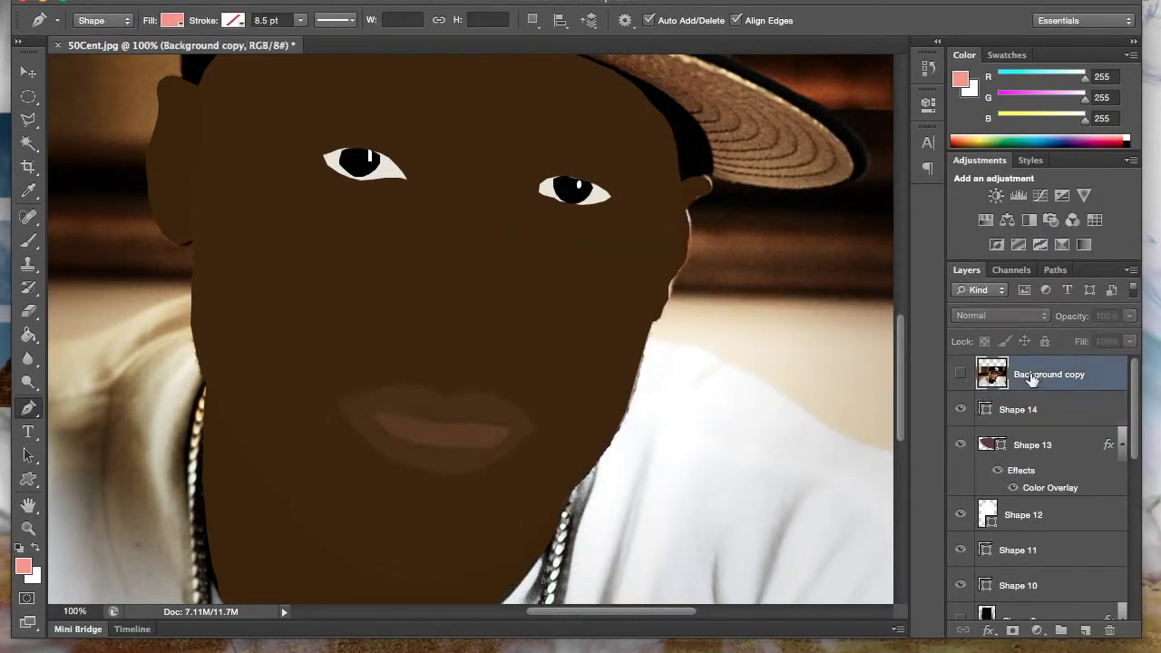
click(1046, 444)
click(1017, 409)
click(961, 373)
double_click(986, 409)
Lower the pink highlight to about 11% opacity and draw an upper-lip shape at 300% zoom.
click(971, 199)
key(1)
key(1)
click(419, 389)
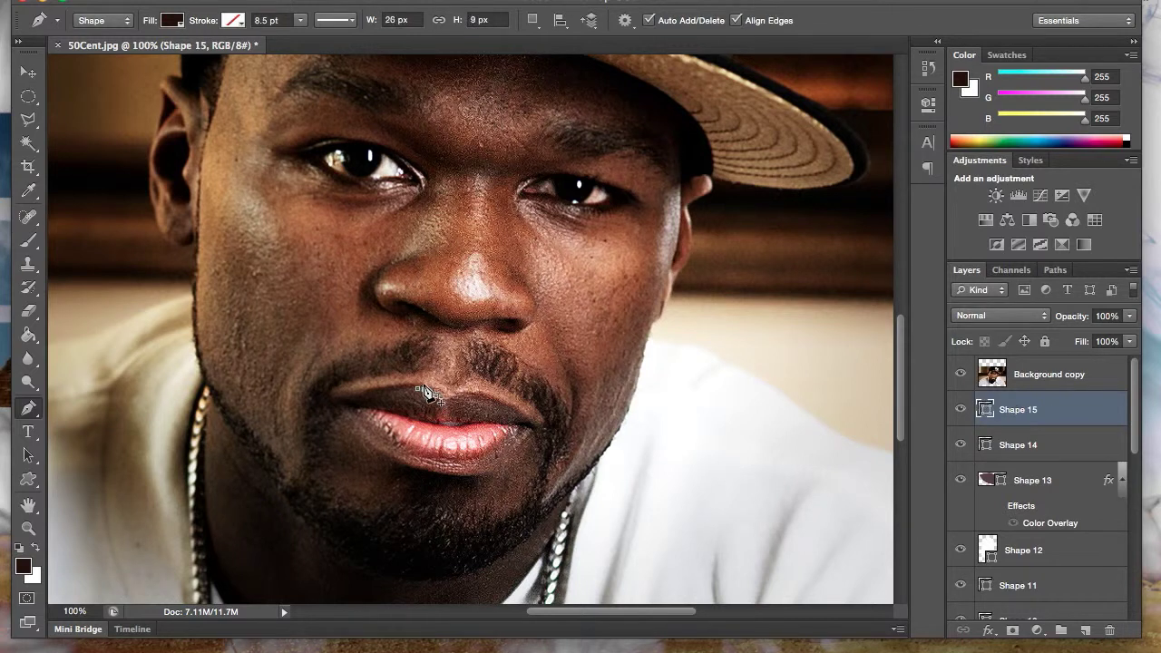
click(426, 397)
text(00)
key(Return)
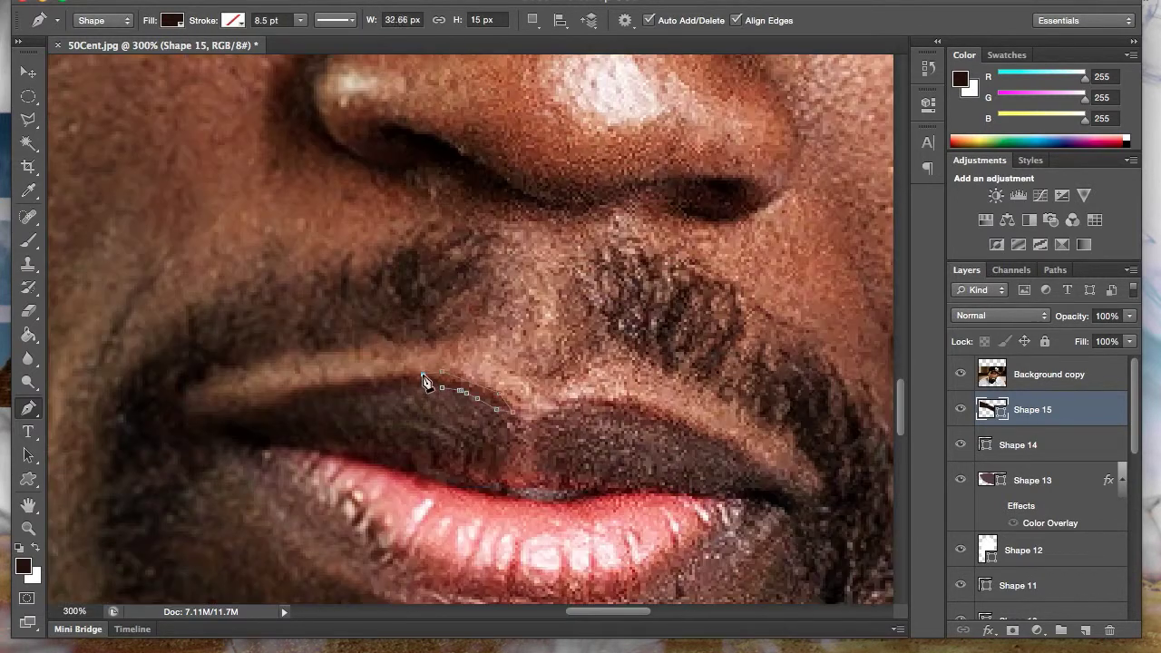
click(298, 389)
drag(358, 465, 509, 494)
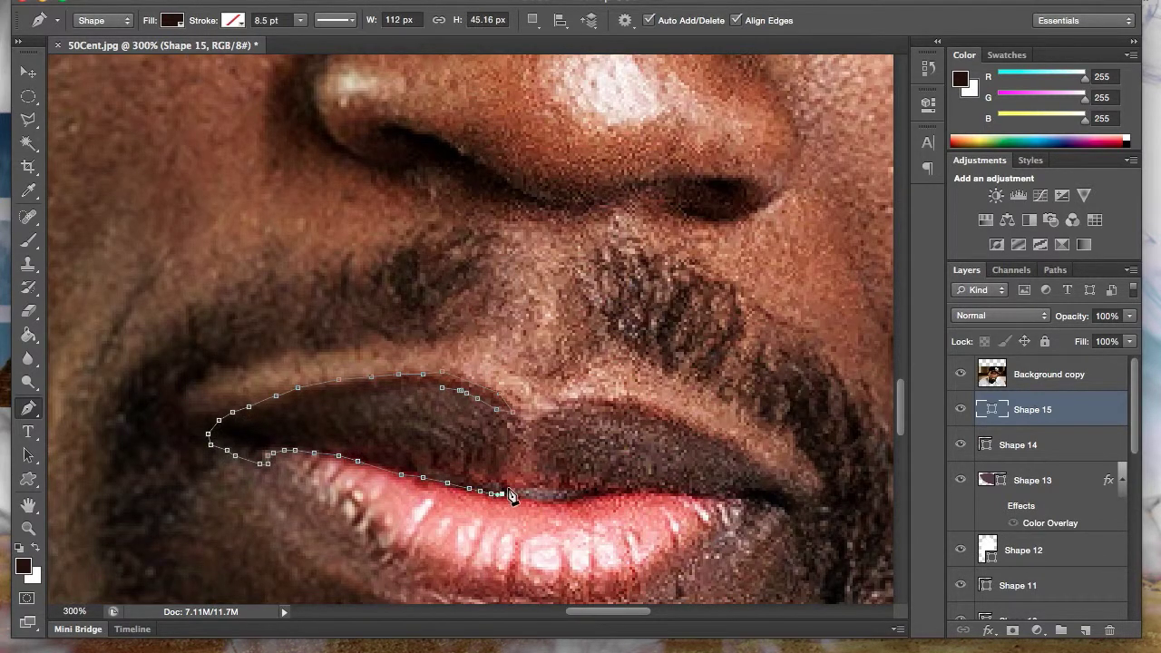
click(461, 392)
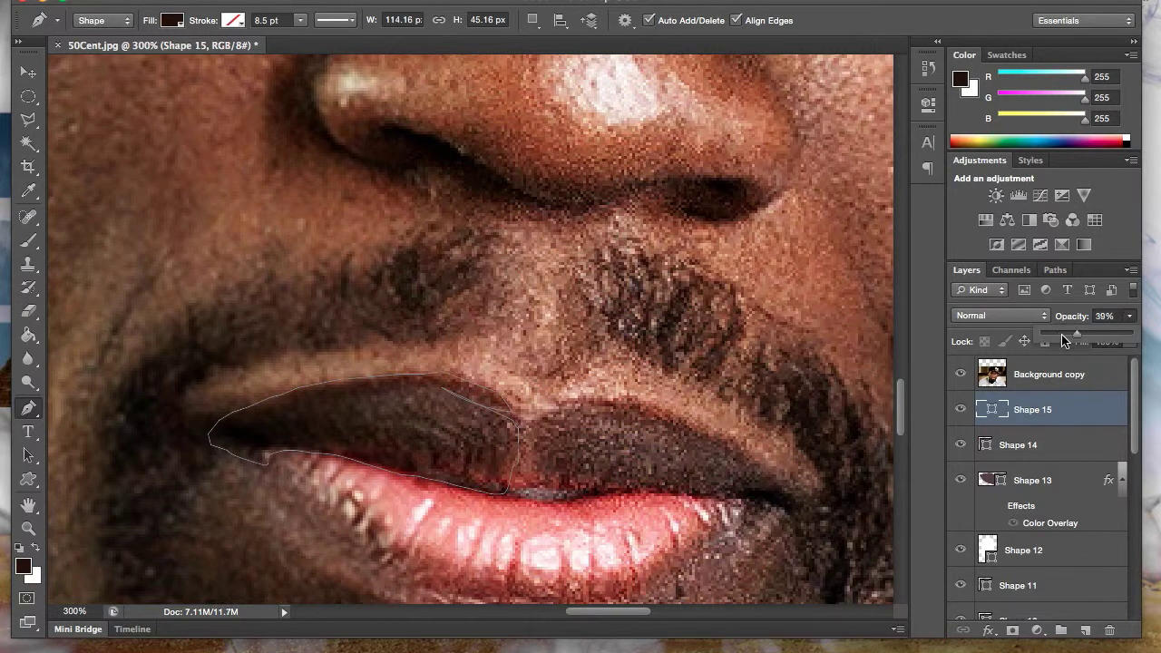
Hide the unwanted shape and trace a dark shadow along the upper lip's top edge.
click(960, 374)
click(995, 374)
click(961, 374)
click(961, 409)
click(507, 262)
click(482, 239)
click(428, 232)
click(374, 234)
mouse_move(344, 246)
mouse_down()
mouse_move(210, 290)
mouse_move(410, 252)
mouse_up()
click(505, 262)
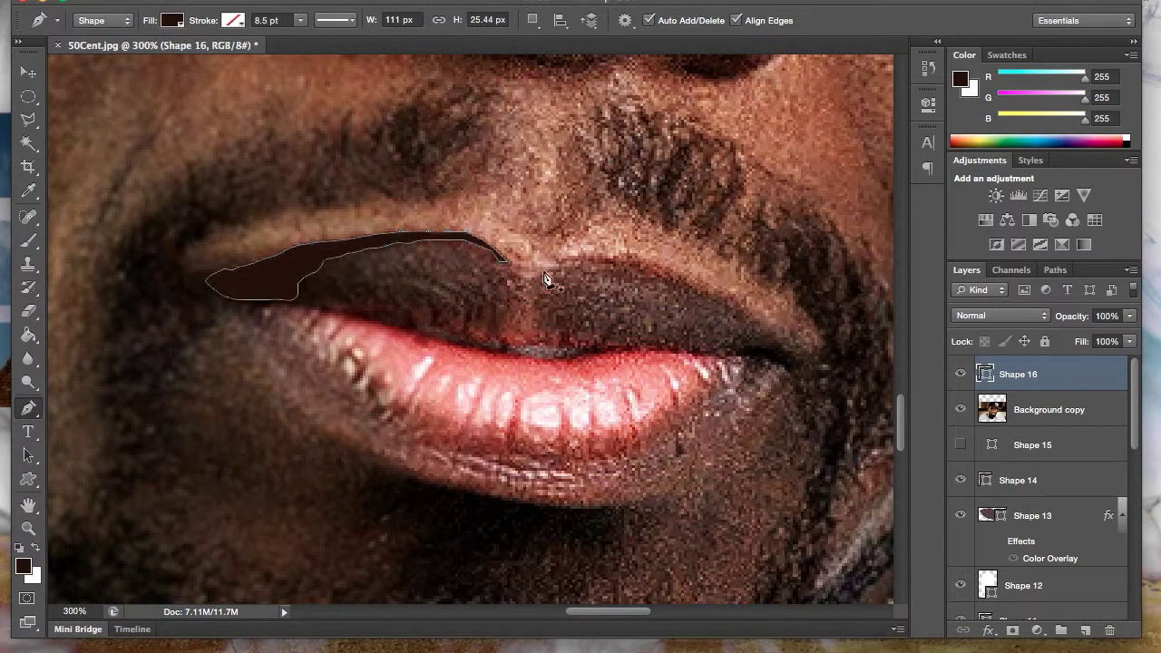
drag(1043, 374, 1043, 422)
Sample a new dark lip colour and trace the right half of the upper lip.
click(961, 374)
click(1130, 341)
click(1044, 374)
click(961, 374)
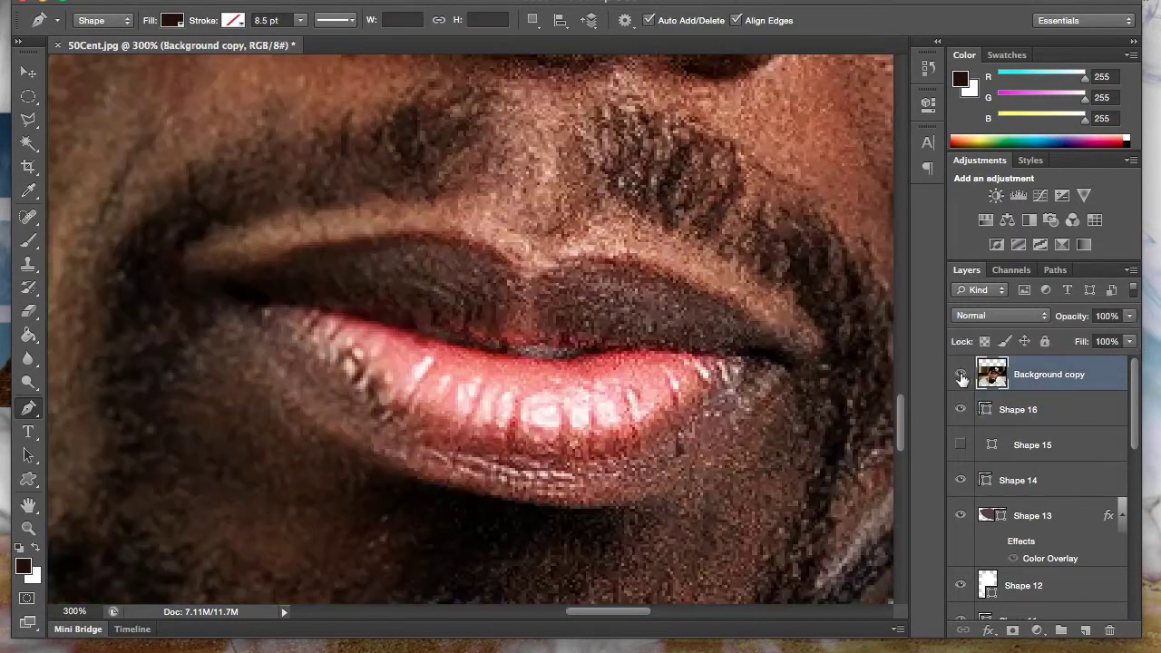
click(23, 566)
click(974, 202)
mouse_move(431, 242)
mouse_down()
mouse_move(301, 292)
mouse_move(402, 331)
mouse_move(490, 272)
mouse_move(560, 331)
mouse_move(679, 349)
mouse_up()
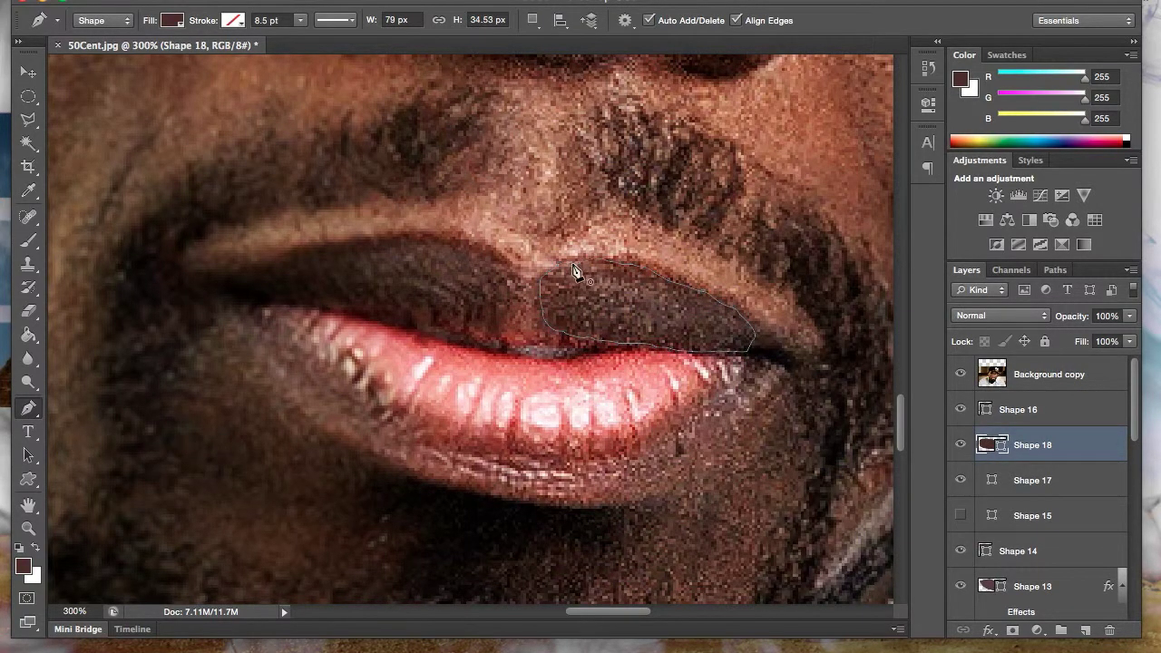
drag(574, 271, 561, 266)
click(961, 373)
click(1050, 373)
click(961, 373)
Trace a lighter brown band along the lower lip as Shape 19.
click(23, 567)
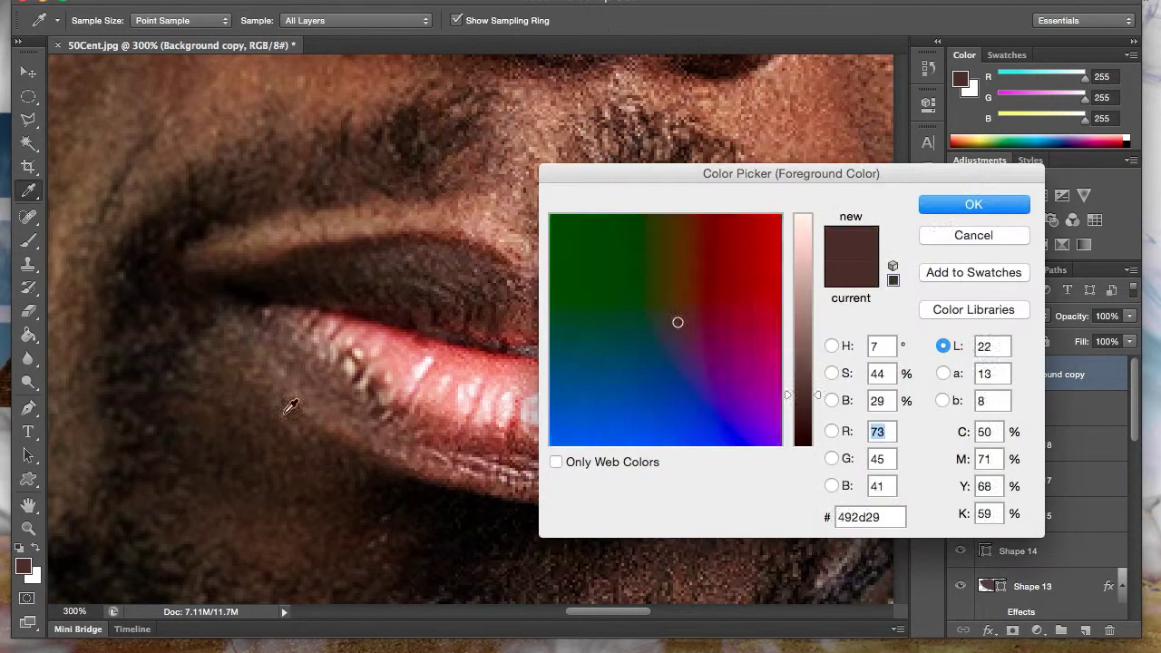
click(291, 407)
key(Return)
mouse_move(289, 316)
mouse_down()
mouse_move(244, 314)
mouse_move(354, 439)
mouse_move(789, 381)
mouse_up()
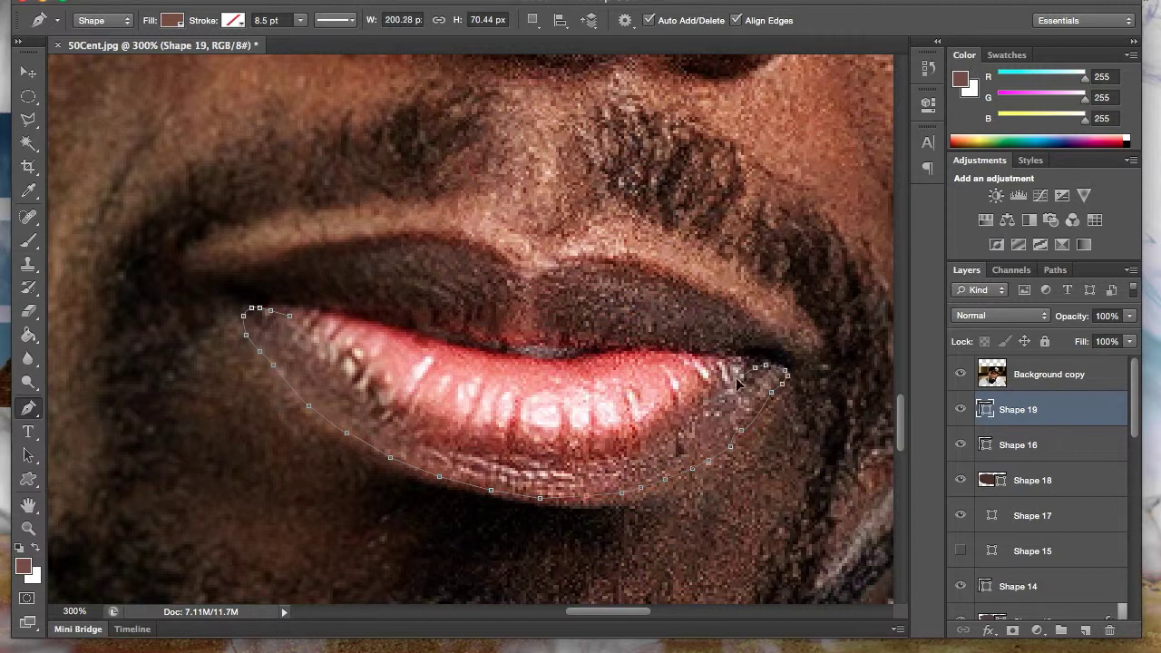
drag(569, 475, 363, 400)
click(961, 374)
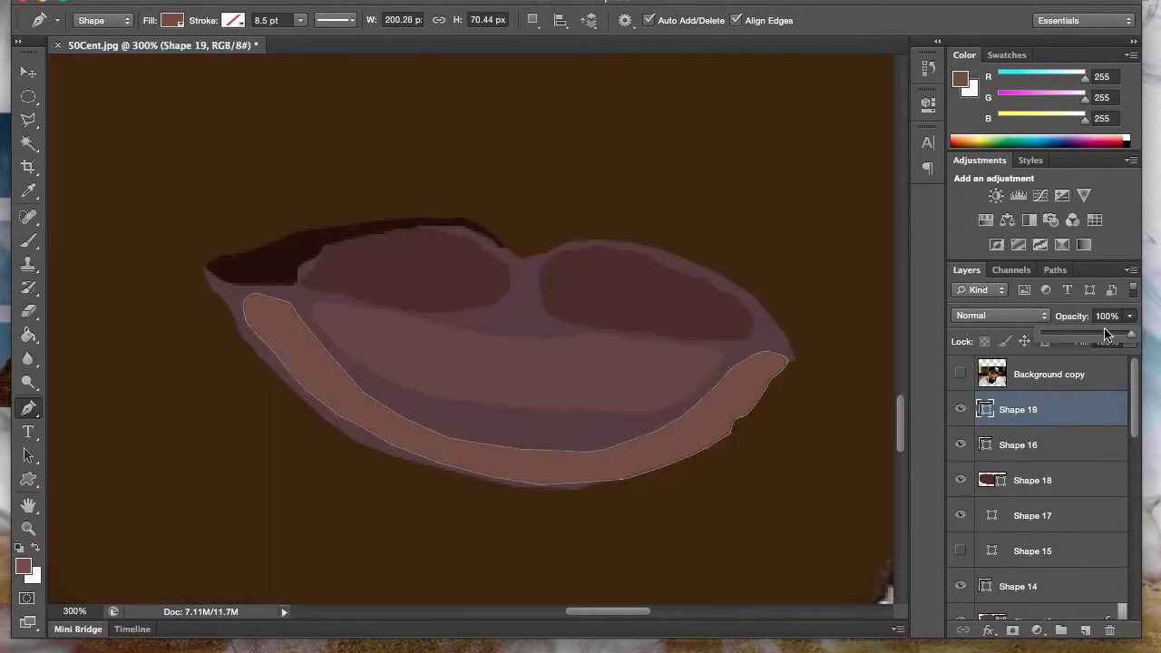
click(1048, 373)
Zoom out to 50% and toggle the photo to compare the flat lips.
click(74, 611)
text(20)
key(Return)
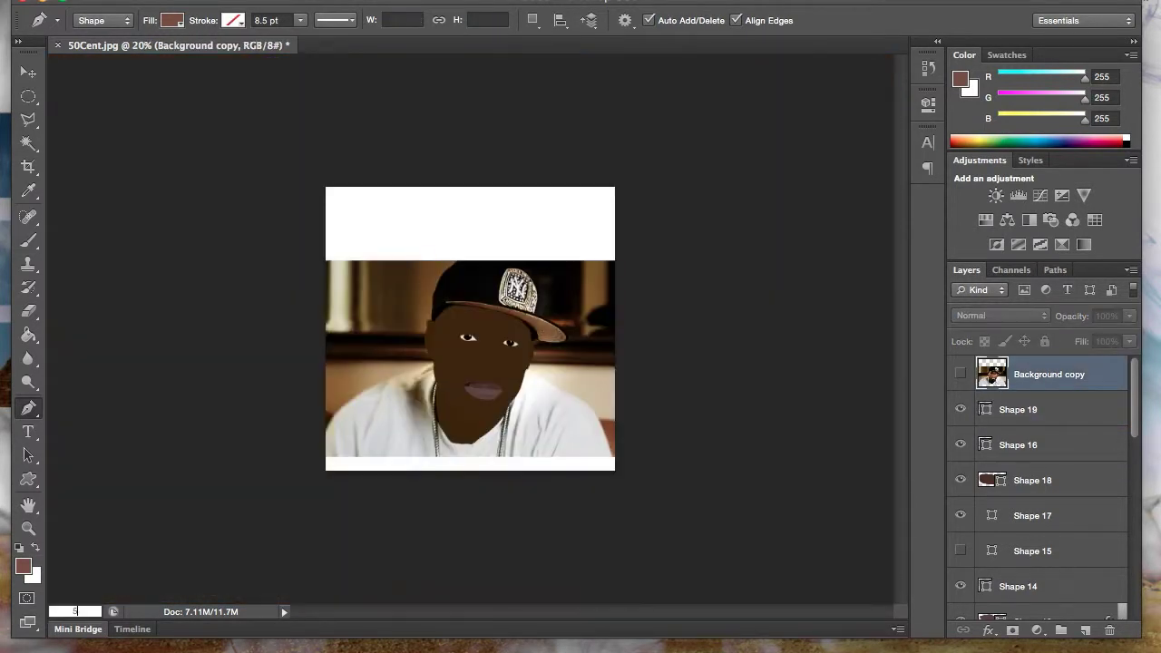
text(50)
key(Return)
click(960, 374)
click(961, 374)
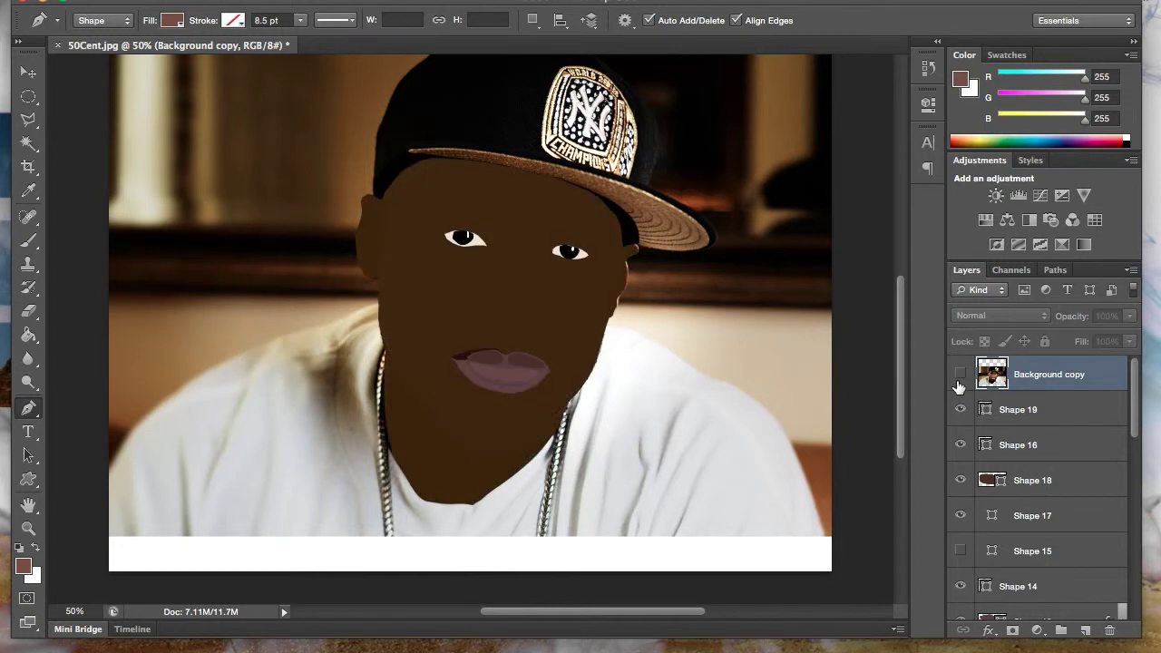
click(960, 373)
key(v)
scroll(804, 414, left, 2)
scroll(1043, 502, down, 5)
scroll(1043, 501, up, 5)
Change Shape 13's Color Overlay to a lighter brown at 100% opacity.
click(1022, 426)
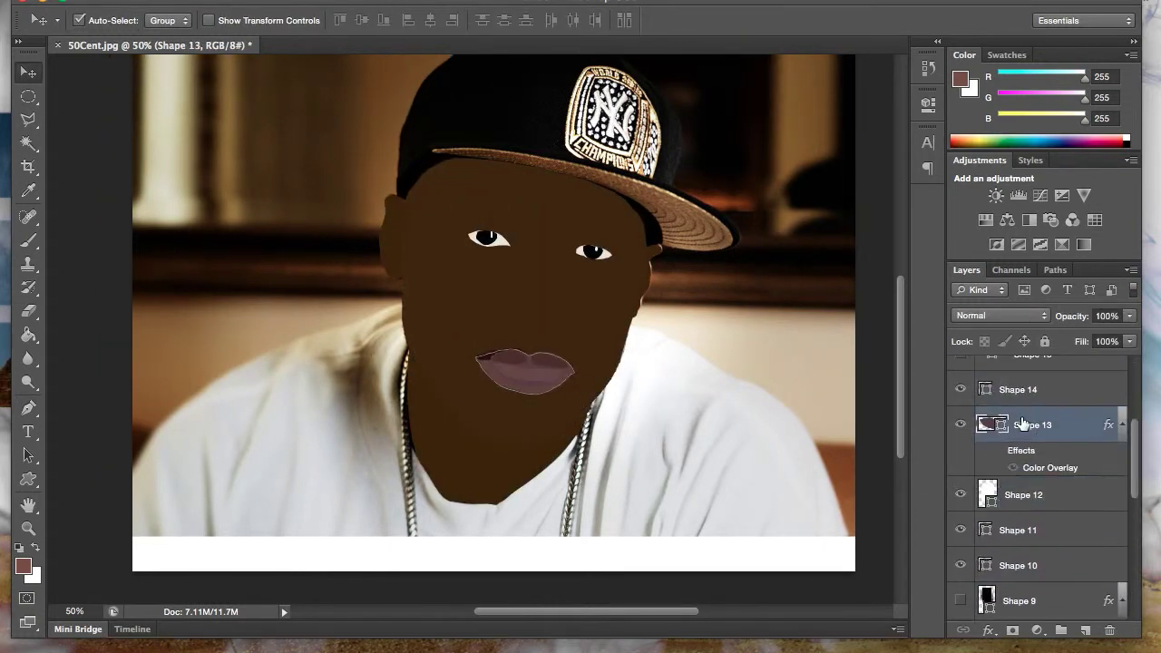
double_click(1070, 424)
click(655, 436)
click(948, 282)
click(977, 200)
click(948, 282)
click(943, 205)
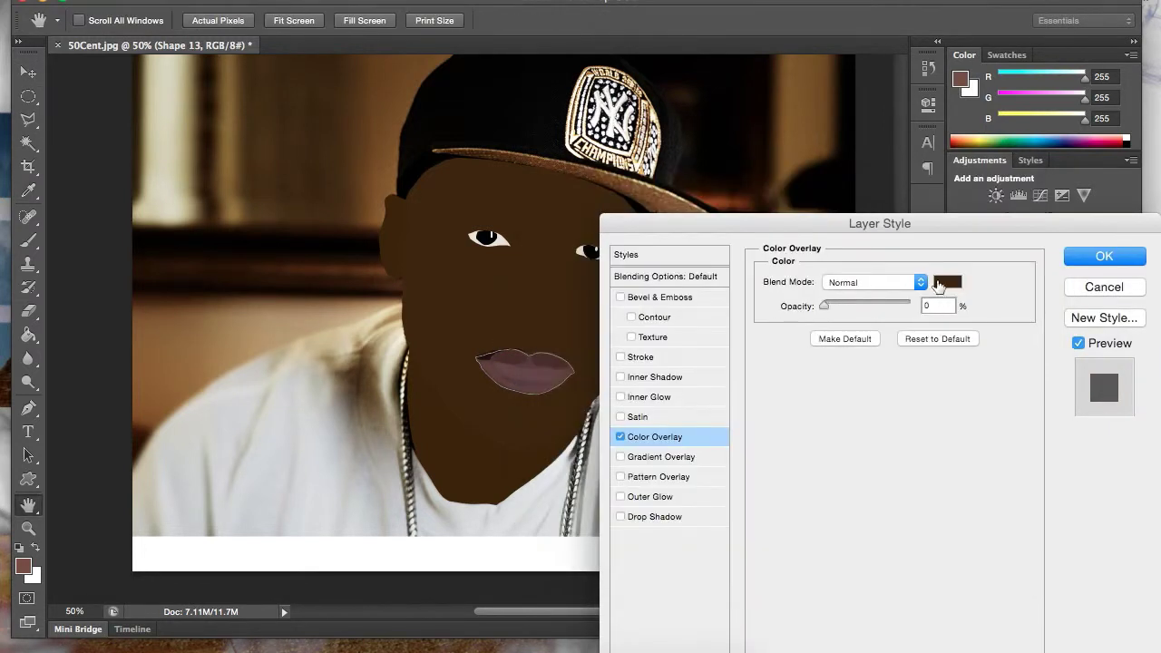
drag(868, 307, 905, 312)
click(1104, 255)
click(653, 350)
Fade the pink highlight Shape 14 to 3% and show the original photo again.
click(549, 365)
scroll(1069, 381, up, 1)
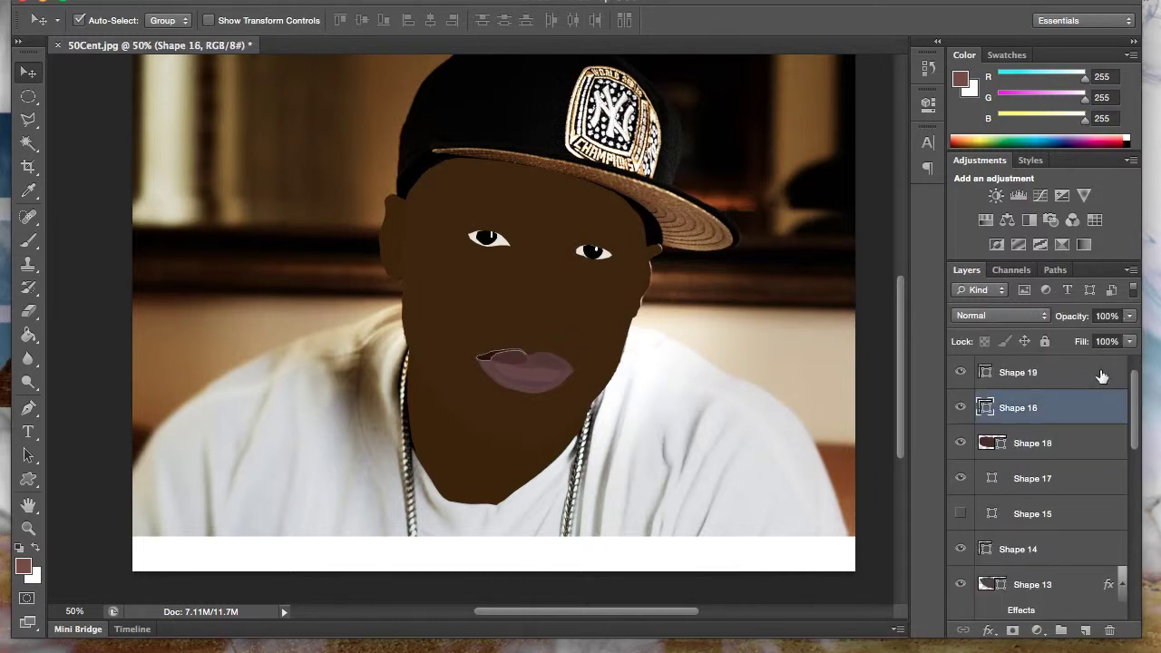
click(1054, 392)
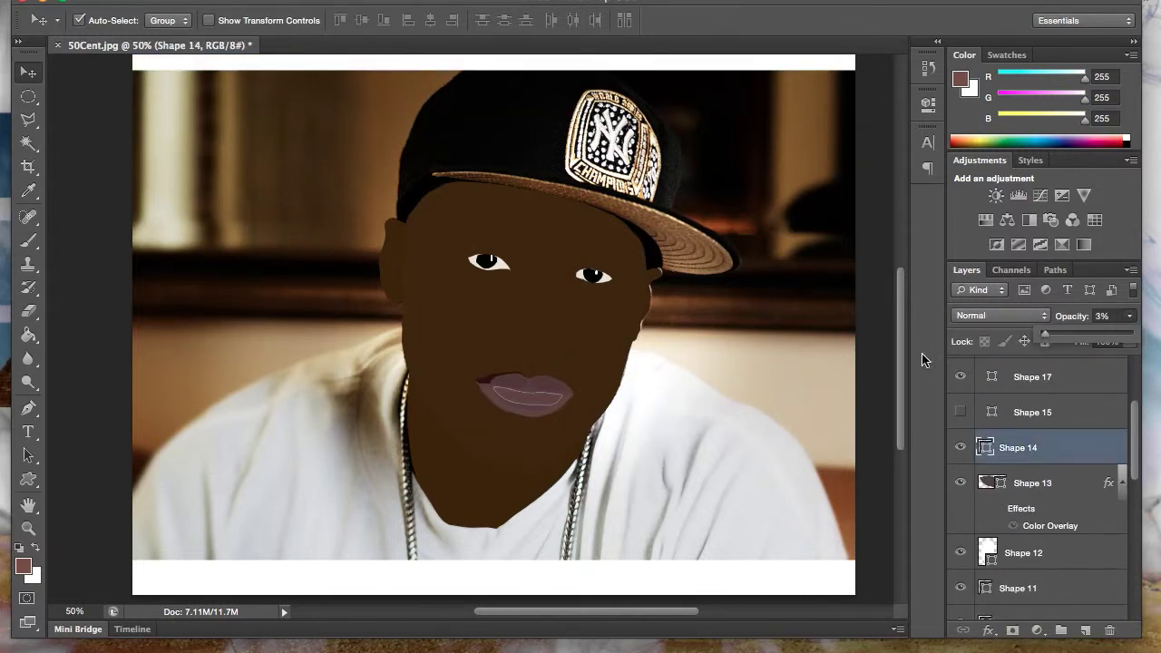
scroll(1044, 454, up, 3)
click(960, 374)
double_click(960, 379)
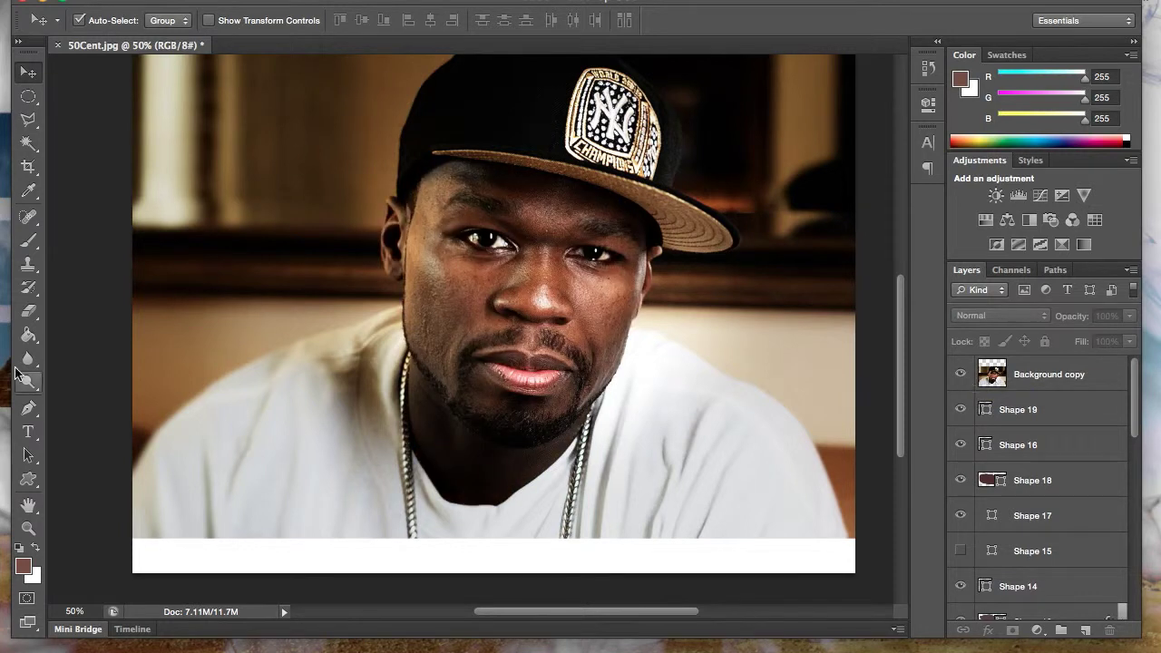
Zoom to 300% and trace a dark nostril shadow shape around the left nostril.
text(300)
key(Return)
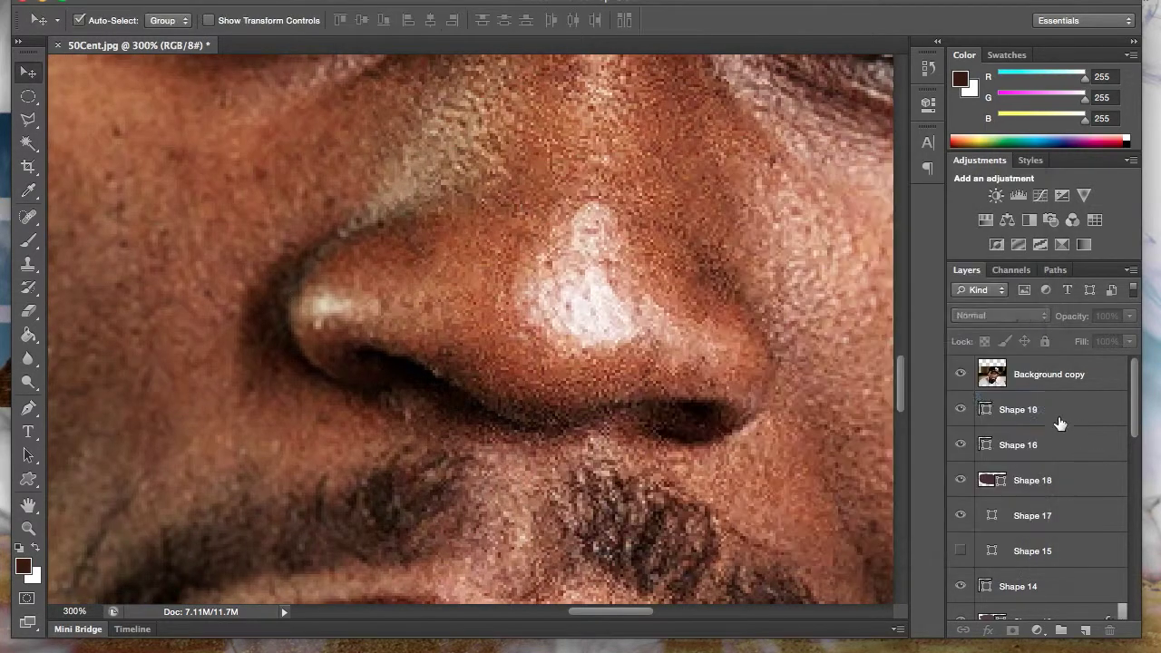
key(p)
click(387, 207)
mouse_move(387, 207)
mouse_down()
mouse_move(251, 293)
mouse_move(351, 407)
mouse_move(416, 394)
mouse_move(584, 442)
mouse_move(682, 445)
mouse_up()
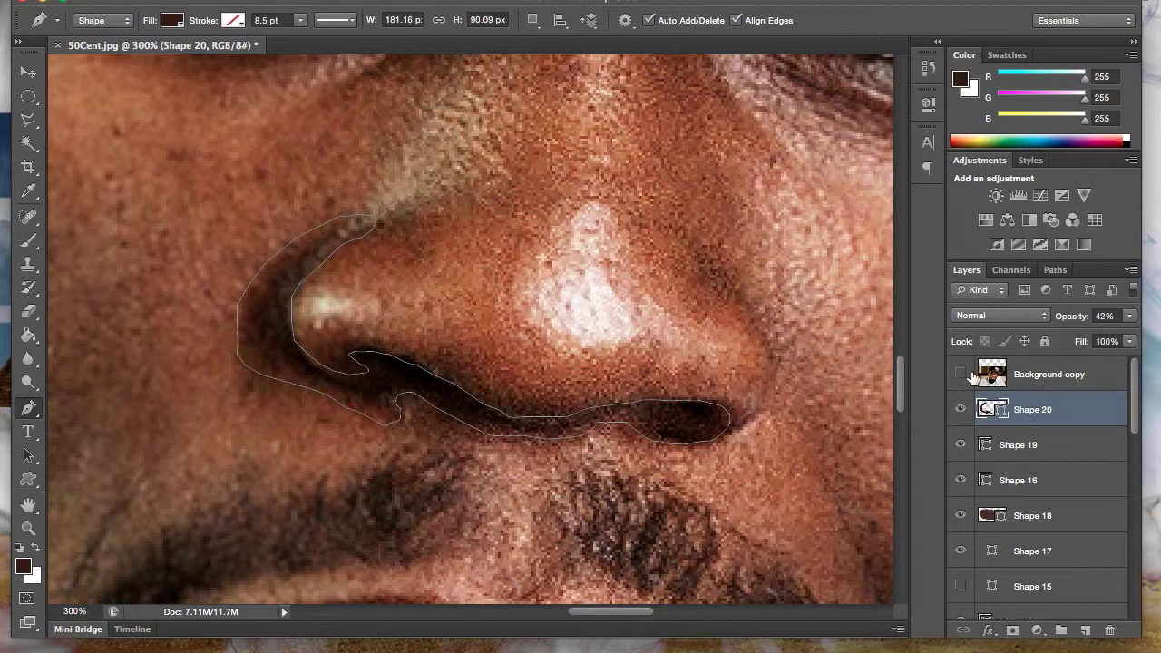
click(1049, 374)
scroll(772, 381, down, 3)
View the face at 80%, briefly hide the photo, and set the fill colour to black.
click(74, 610)
text(20)
key(Return)
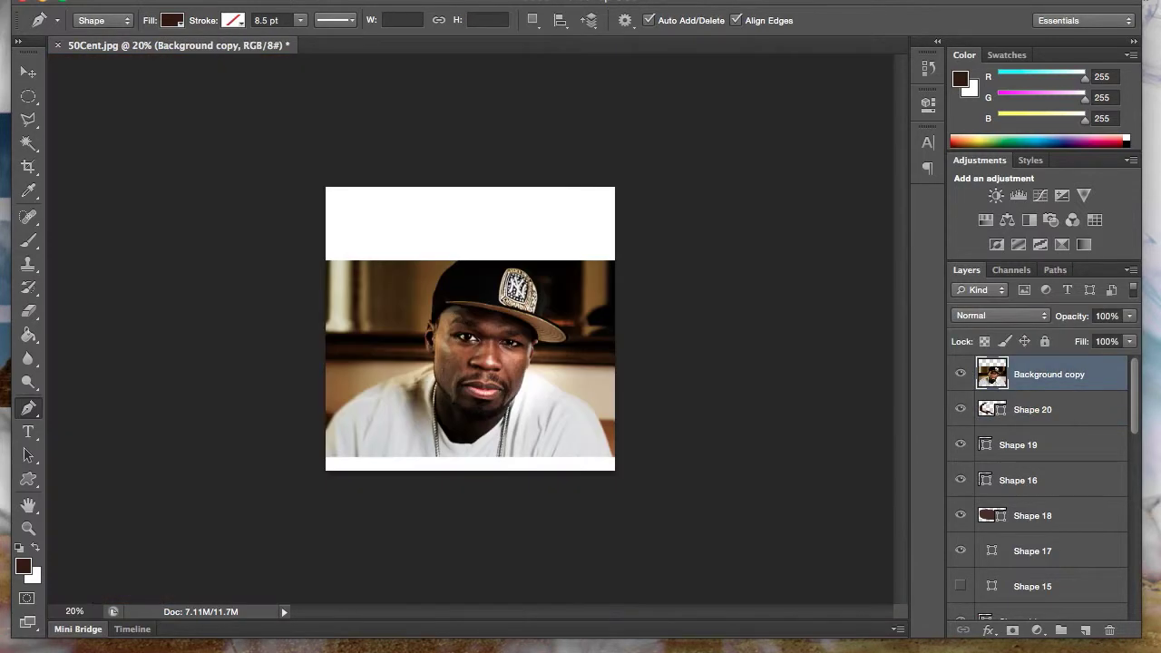
text(80)
key(Return)
click(960, 374)
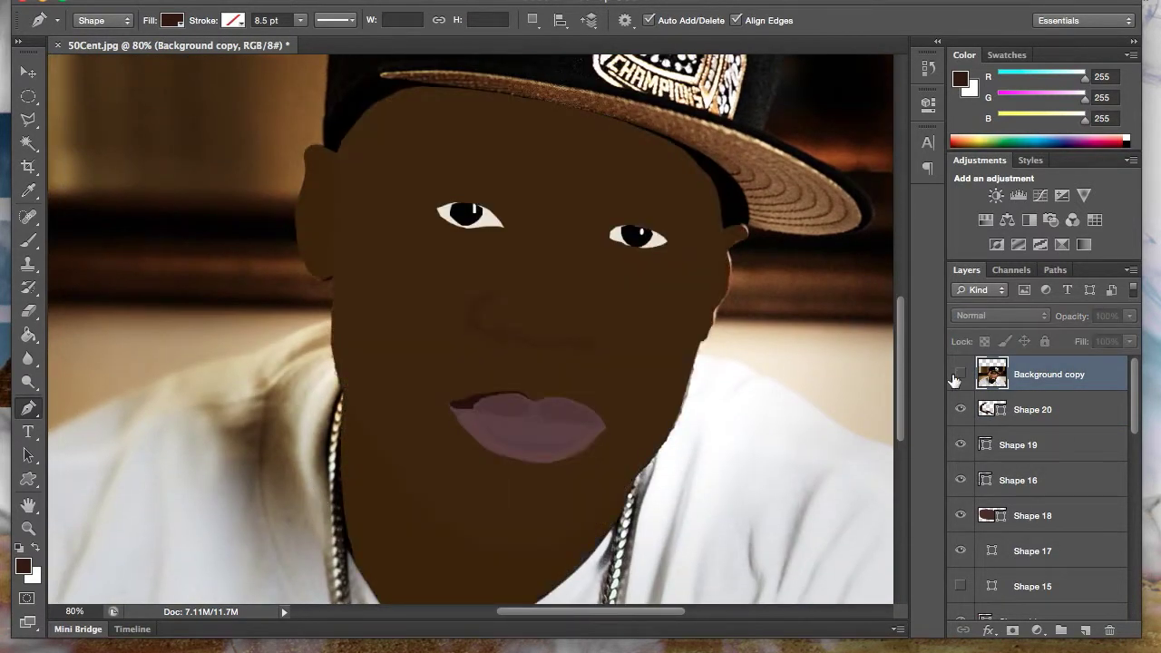
click(960, 374)
click(24, 566)
Trace black eyebrow shapes over the left and right brows.
click(977, 203)
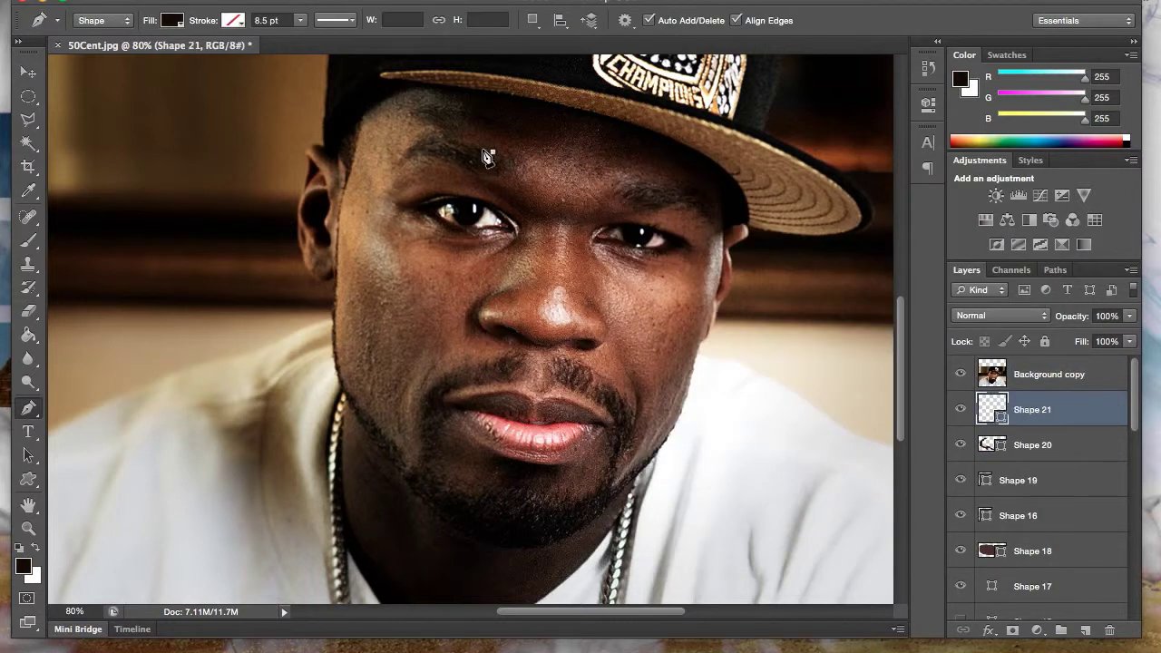
click(436, 142)
click(501, 171)
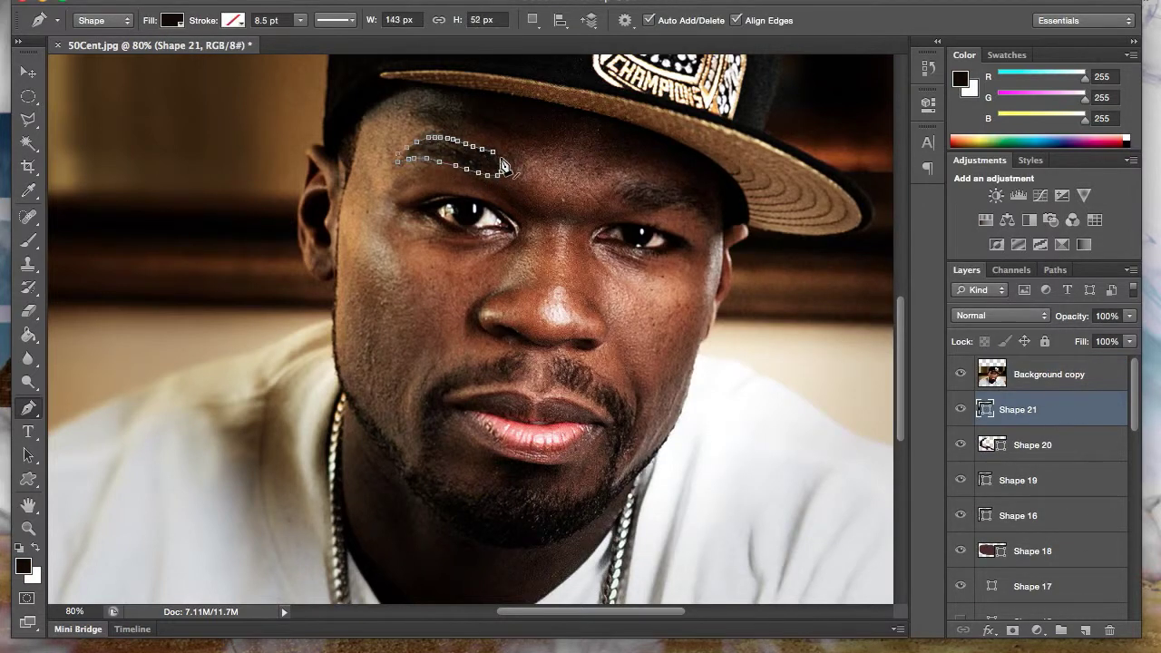
click(623, 190)
click(718, 220)
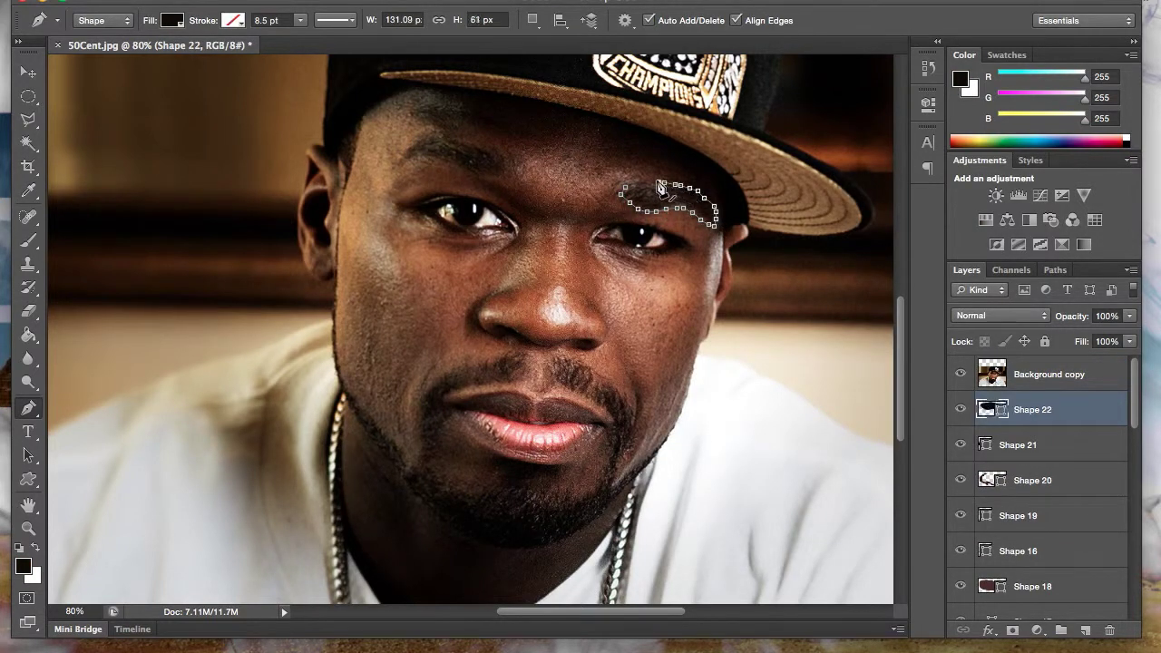
click(961, 373)
Add Layer 1 above Background and Paint Bucket fill it black.
click(1043, 374)
scroll(1043, 471, down, 5)
click(1034, 602)
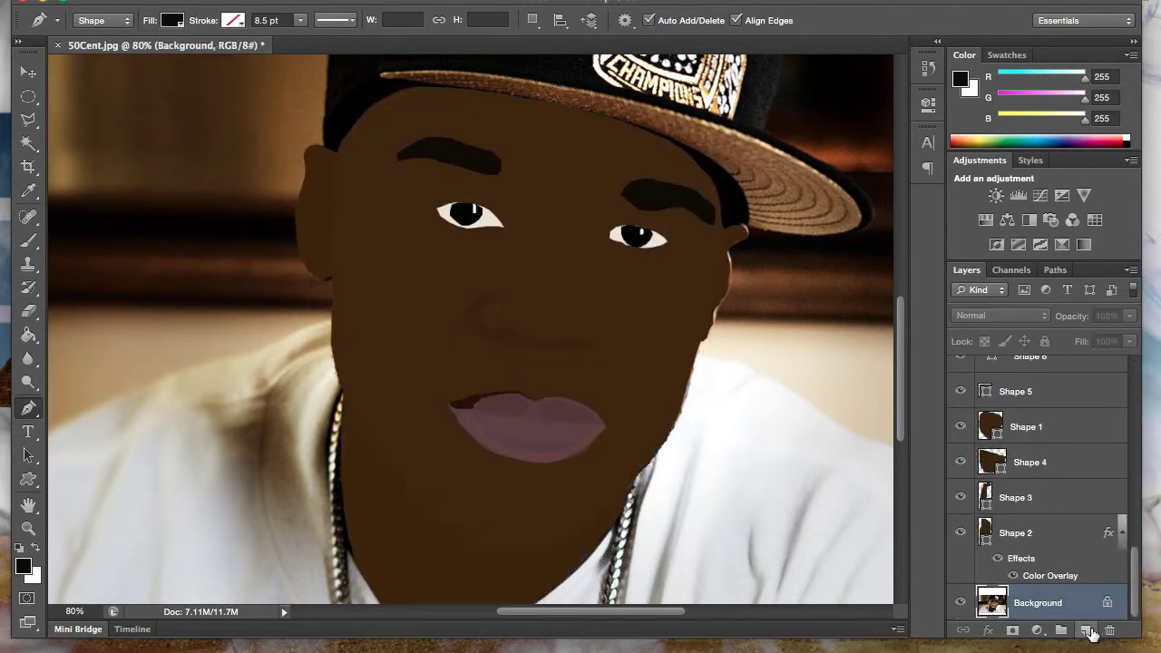
click(1086, 629)
key(g)
click(186, 347)
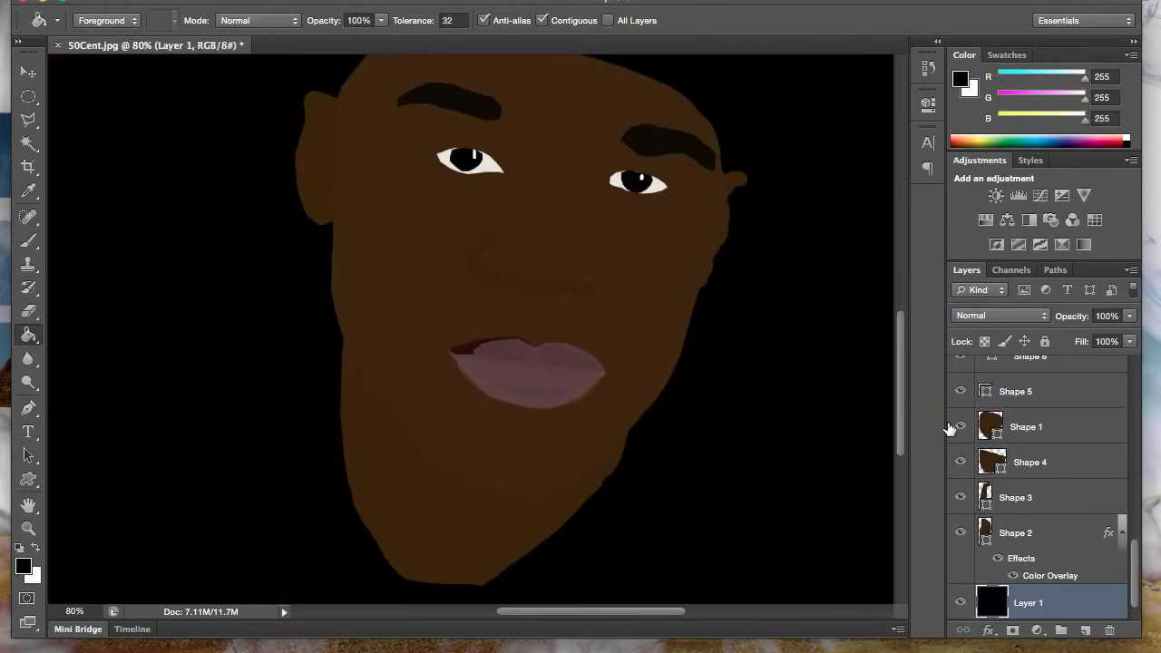
scroll(746, 441, up, 5)
scroll(745, 441, down, 5)
Show the photo copy again, add an empty Layer 2, and zoom in on the mouth.
click(28, 71)
scroll(118, 109, right, 2)
click(1036, 375)
click(1036, 410)
key(ctrl+shift+alt+n)
click(961, 374)
key(p)
key(ctrl+plus)
key(ctrl+plus)
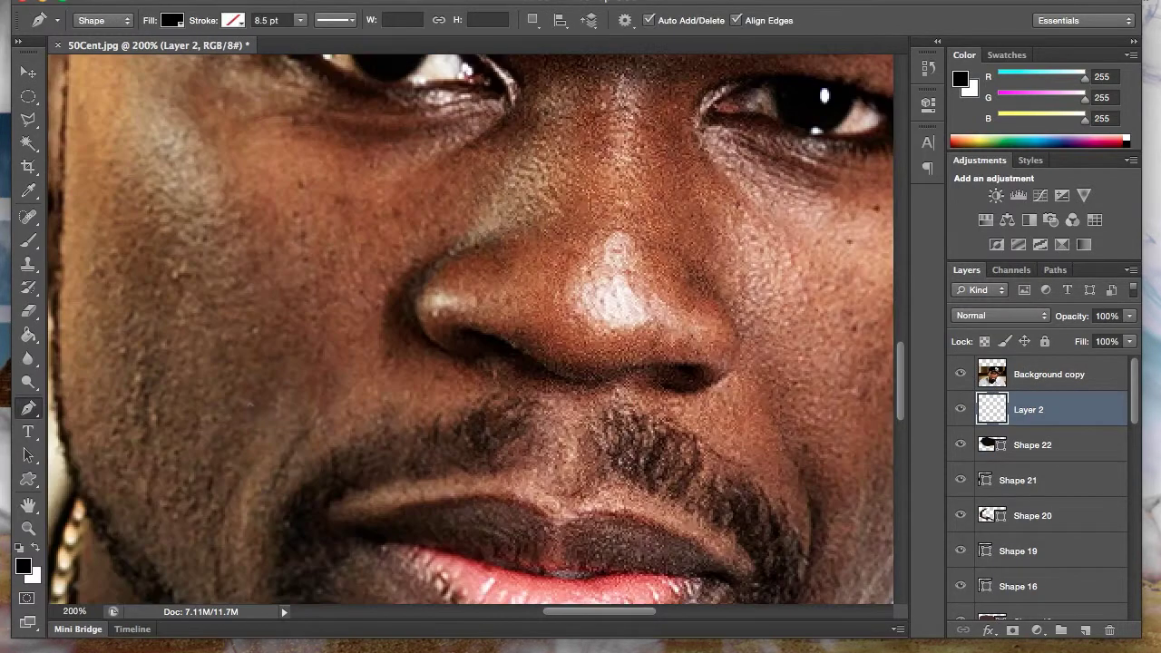
Trace the moustache and beard outline from the nose, around the chin and up the jaw toward the ear.
scroll(533, 243, down, 3)
mouse_move(532, 243)
mouse_down()
mouse_move(494, 294)
mouse_move(331, 339)
mouse_up()
mouse_move(317, 383)
mouse_down()
mouse_move(320, 508)
mouse_move(422, 554)
mouse_move(474, 498)
mouse_move(653, 580)
mouse_move(739, 508)
mouse_move(733, 410)
mouse_up()
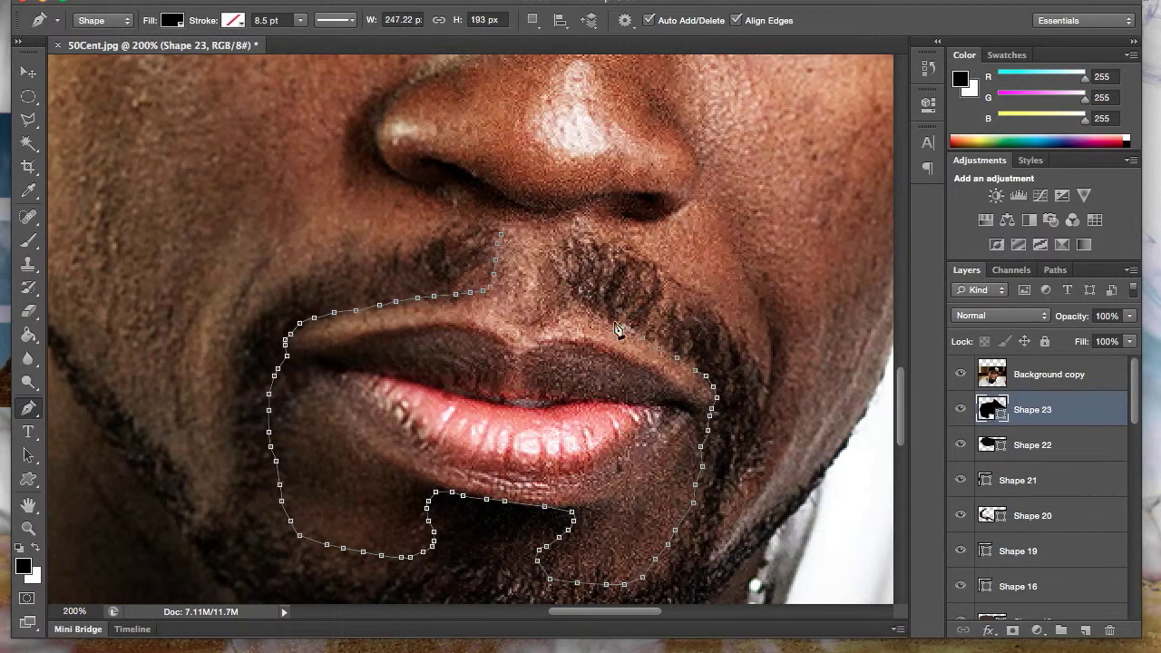
drag(560, 265, 632, 250)
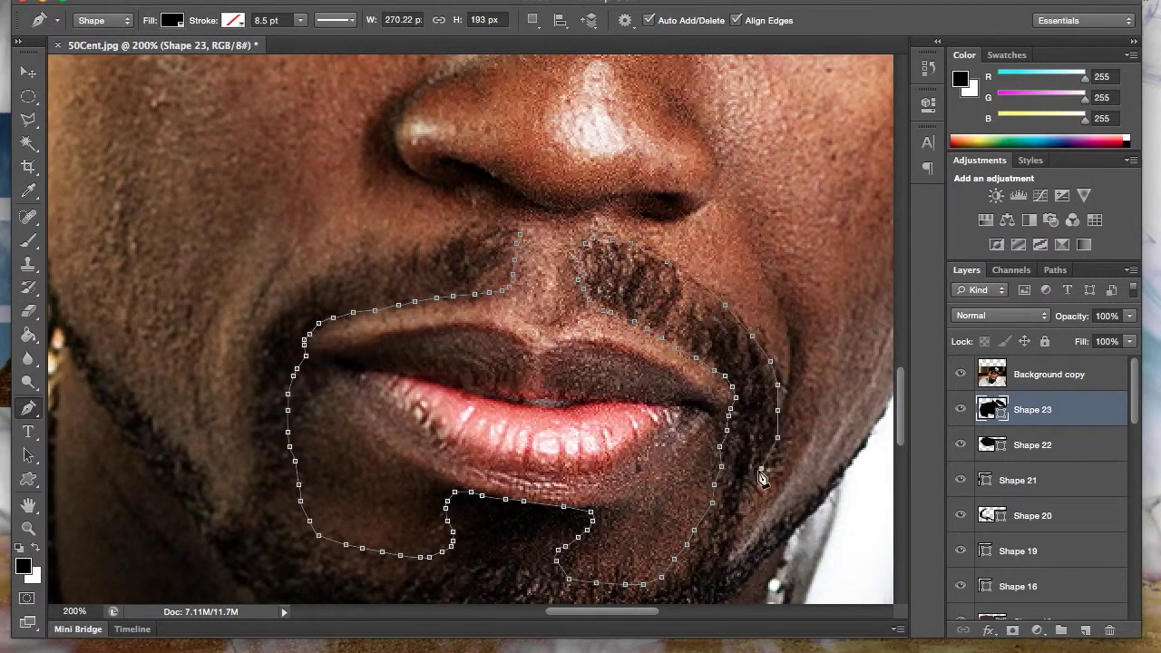
scroll(807, 531, down, 5)
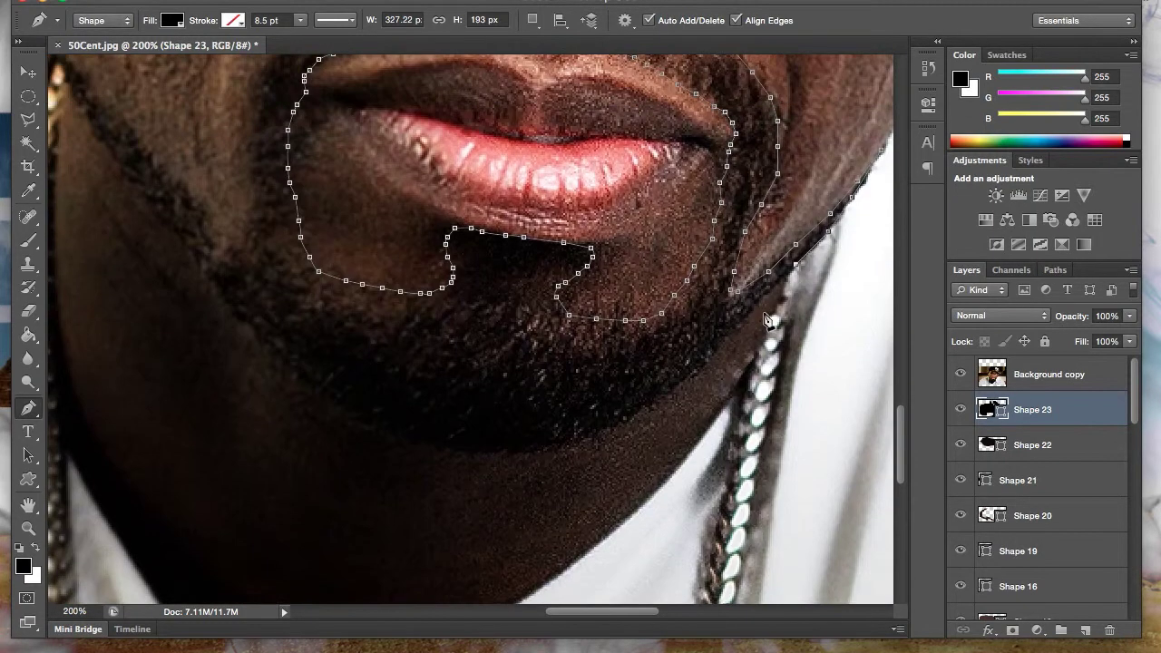
mouse_move(284, 374)
mouse_down()
mouse_move(130, 191)
mouse_move(432, 367)
mouse_up()
mouse_move(357, 222)
mouse_down()
mouse_move(337, 181)
mouse_move(324, 238)
mouse_move(406, 286)
mouse_up()
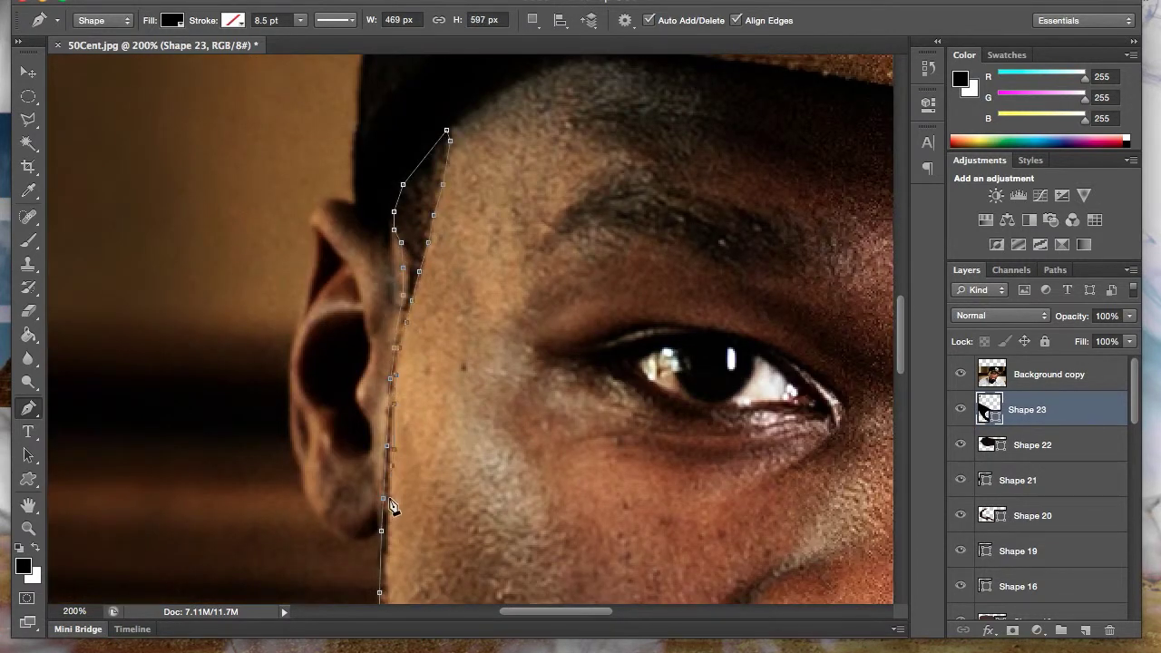
drag(390, 501, 390, 199)
drag(390, 412, 385, 127)
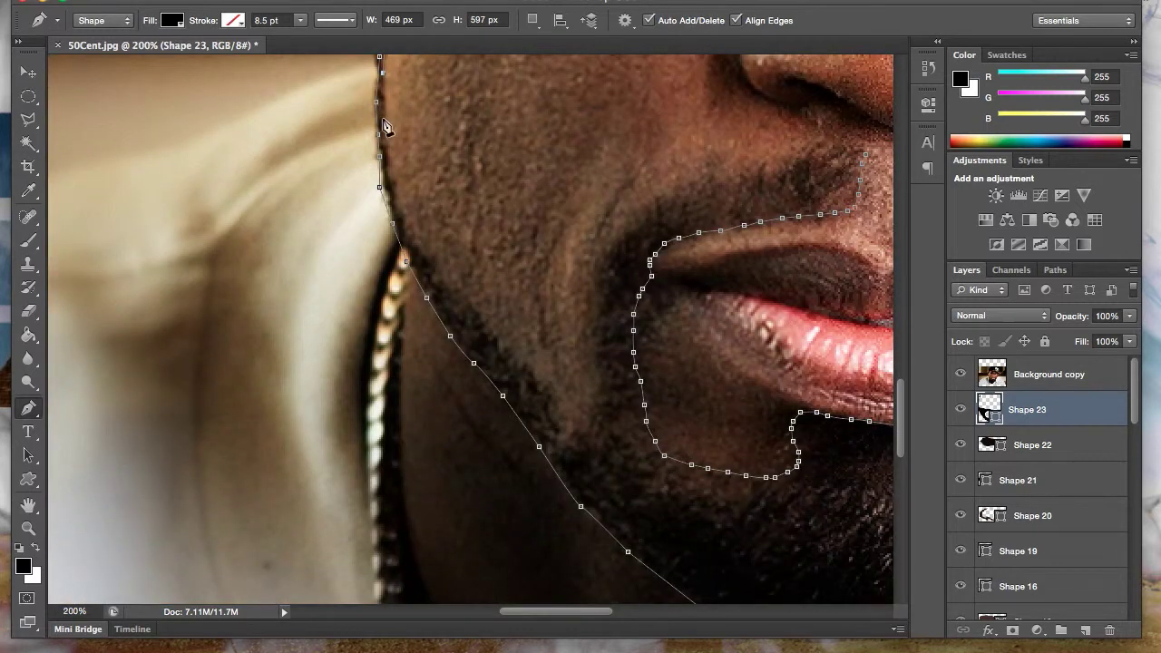
Add beard points along the jaw to the lip corner and close the black Shape 23 outline.
click(434, 259)
click(544, 388)
click(599, 399)
scroll(590, 308, up, 1)
click(644, 247)
click(746, 215)
click(862, 192)
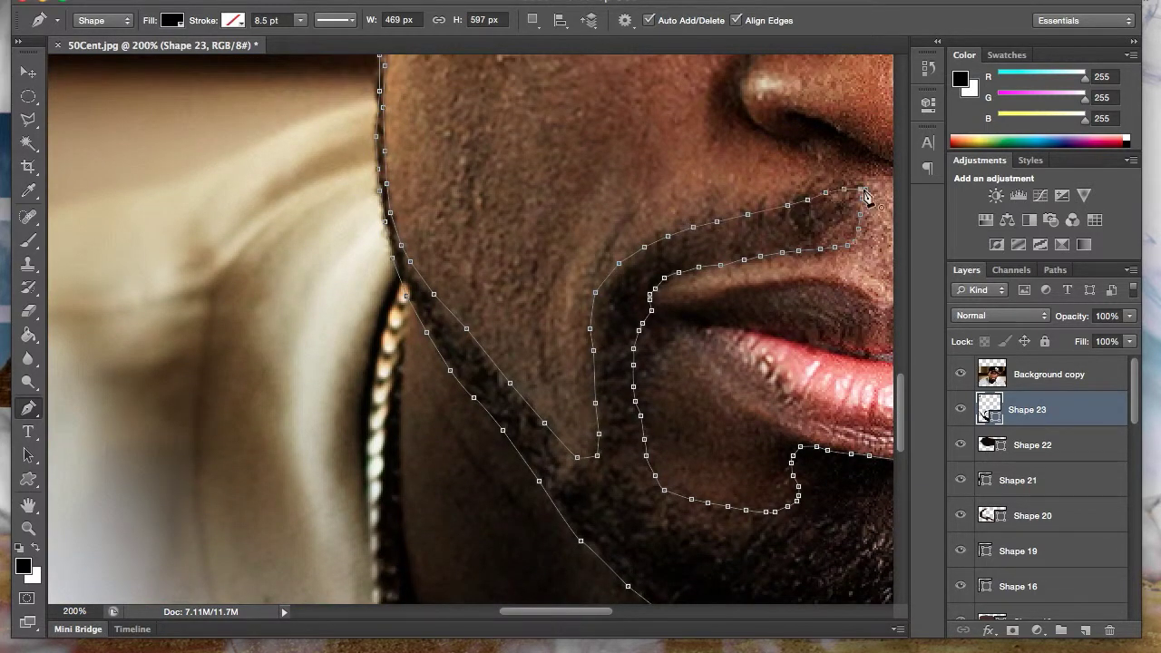
scroll(454, 363, right, 5)
Zoom out to the whole face with the Move tool and select the photo copy layer.
click(962, 377)
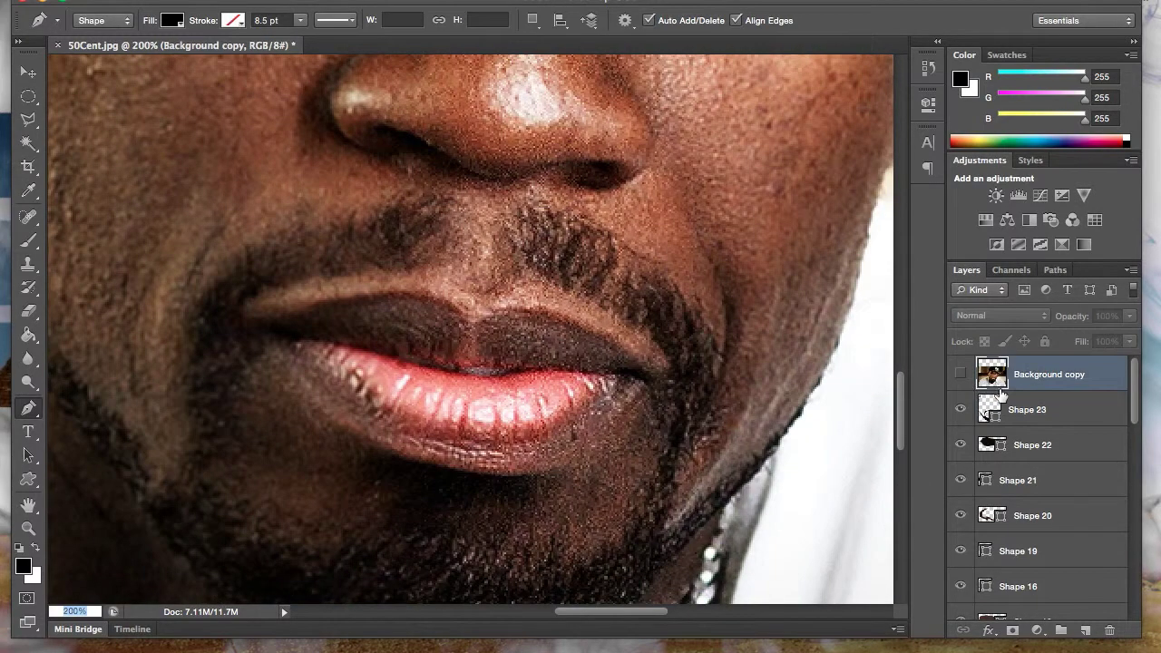
scroll(694, 388, right, 2)
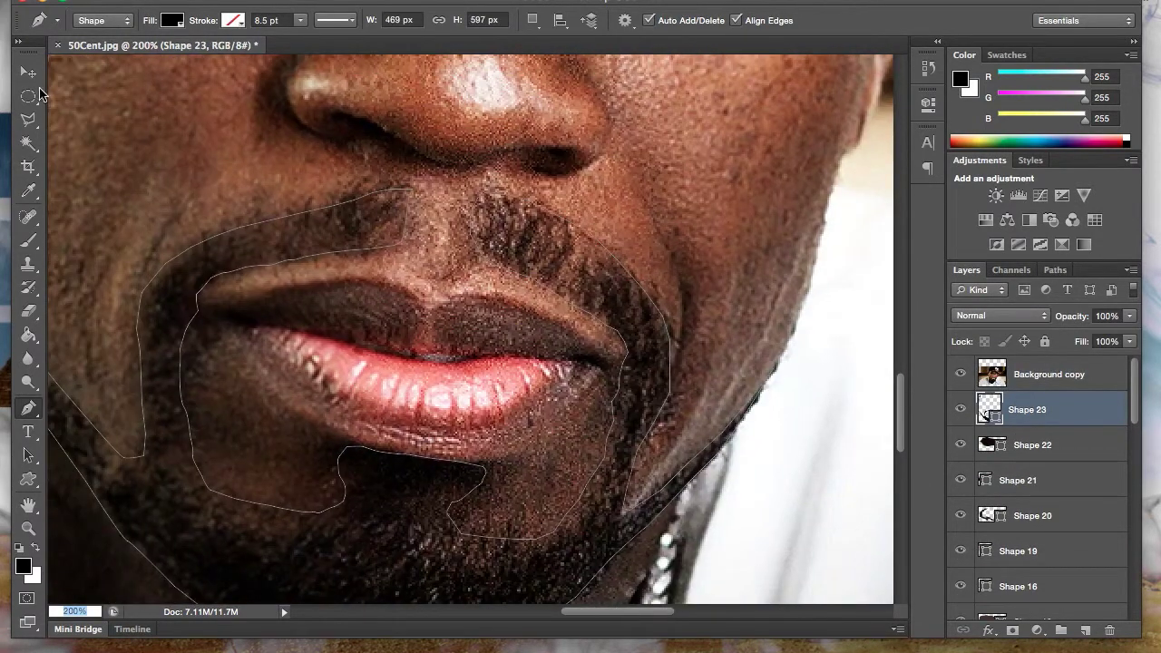
key(v)
key(ctrl+0)
click(964, 378)
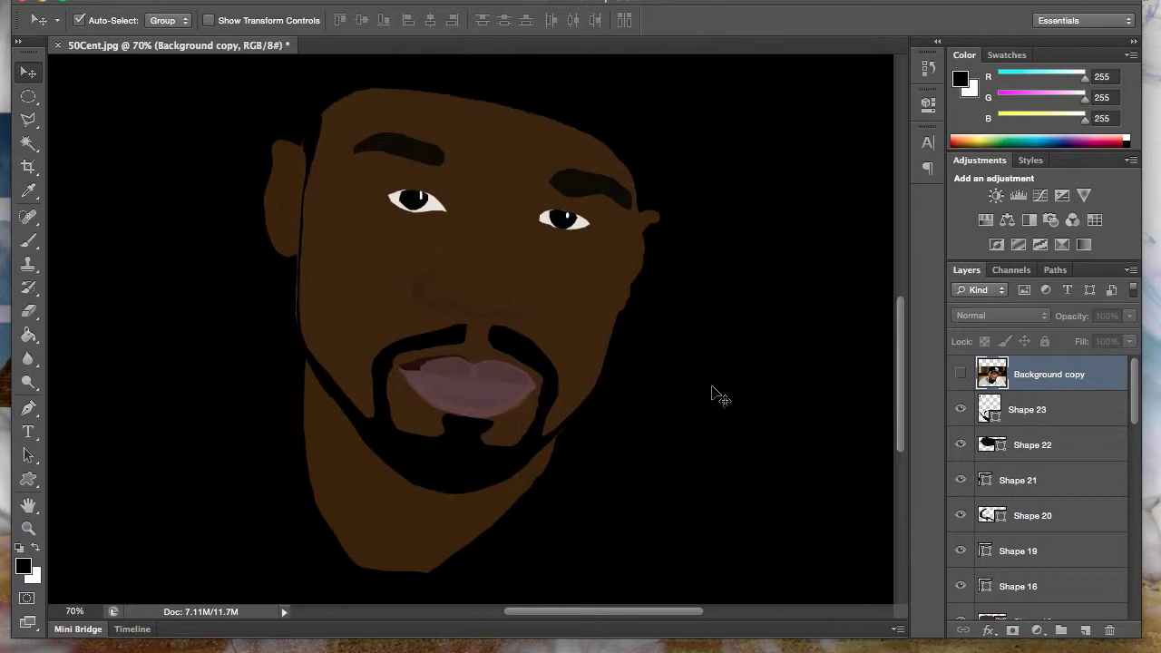
Hide the photo copy to check the beard, then show it again for tracing.
scroll(713, 393, left, 2)
click(1052, 407)
click(1048, 386)
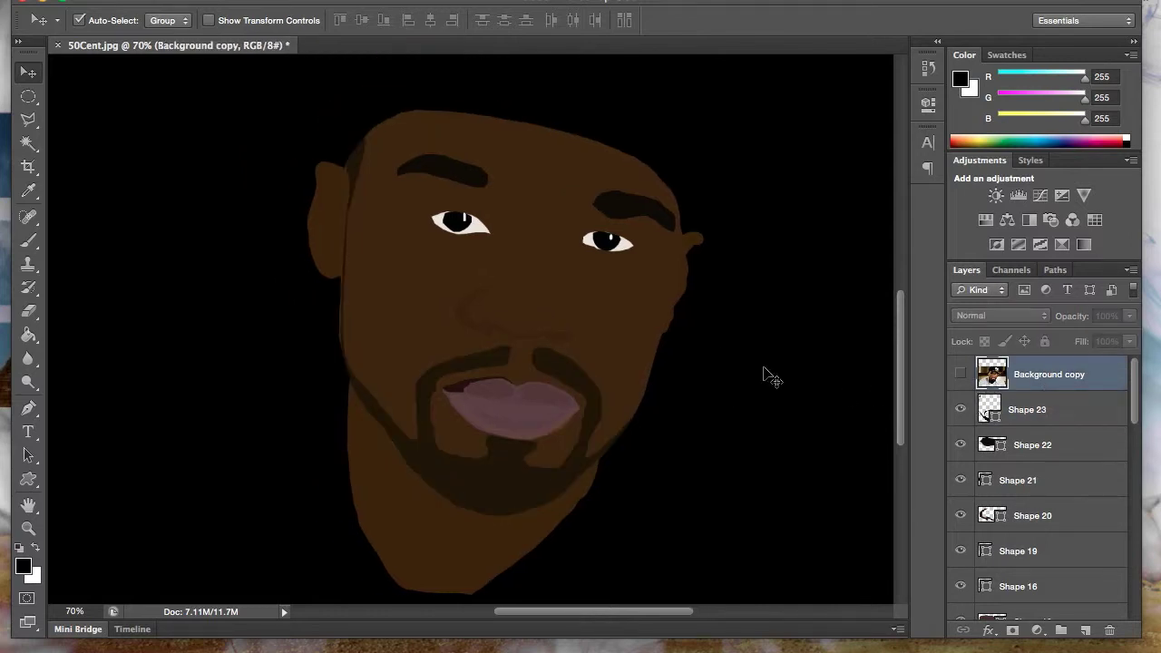
scroll(768, 376, up, 2)
scroll(767, 375, right, 1)
click(960, 374)
Pen-draw a small stray shape near the jaw and move the photo copy above it.
key(p)
click(577, 451)
click(569, 490)
click(577, 452)
drag(1043, 409, 1041, 377)
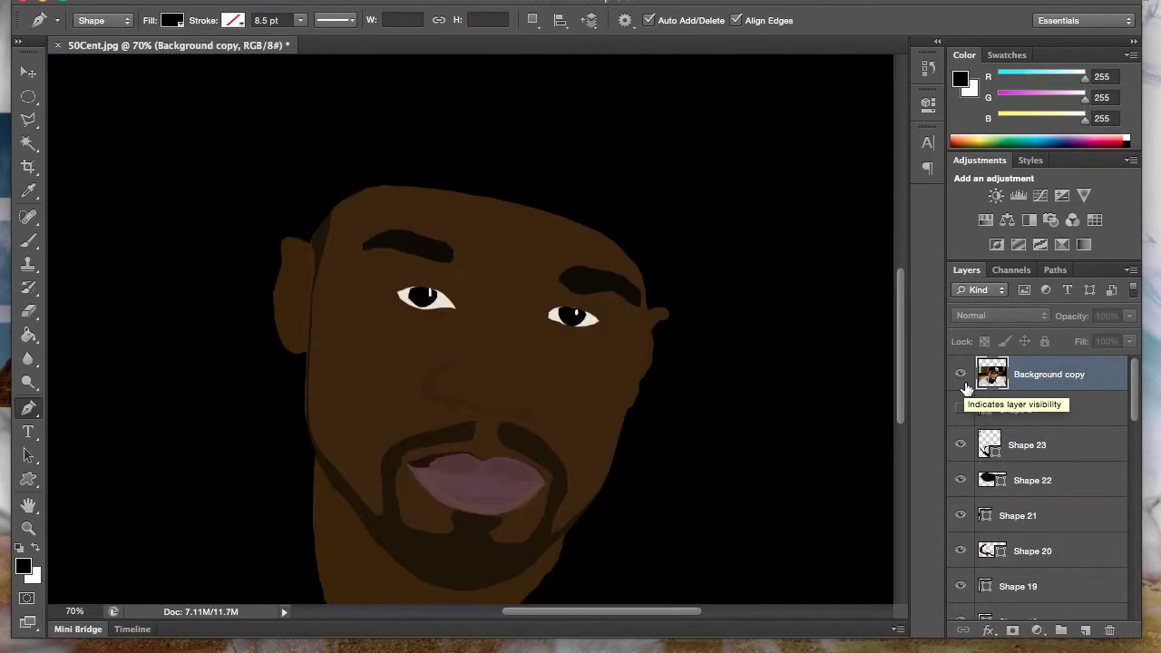
click(961, 374)
Trace the cap as black Shape 25, hide the stray shape, and move the cap above the backdrop.
click(24, 566)
key(Escape)
click(1085, 630)
mouse_move(302, 337)
mouse_down()
mouse_move(309, 219)
mouse_move(330, 165)
mouse_move(396, 118)
mouse_move(508, 92)
mouse_move(597, 119)
mouse_move(662, 165)
mouse_move(701, 247)
mouse_move(687, 308)
mouse_move(771, 371)
mouse_move(760, 406)
mouse_up()
click(310, 342)
drag(1032, 409, 1048, 569)
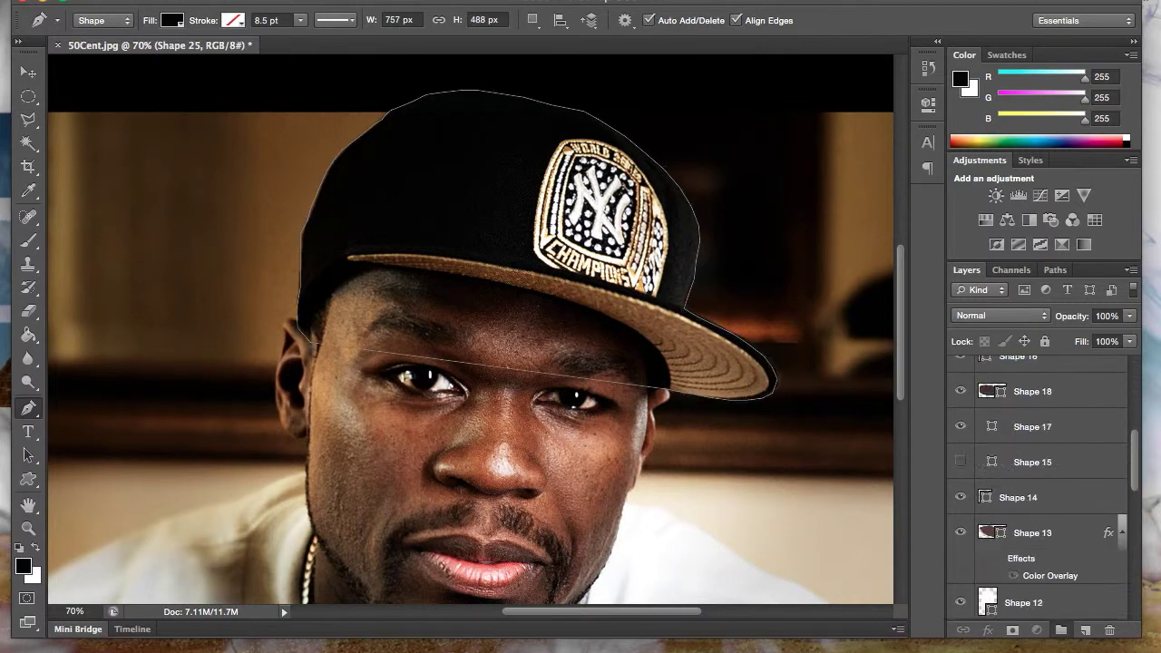
Fill the black backdrop layer with mid grey using the Paint Bucket.
click(1048, 569)
click(28, 334)
click(23, 566)
click(971, 199)
click(472, 81)
click(29, 74)
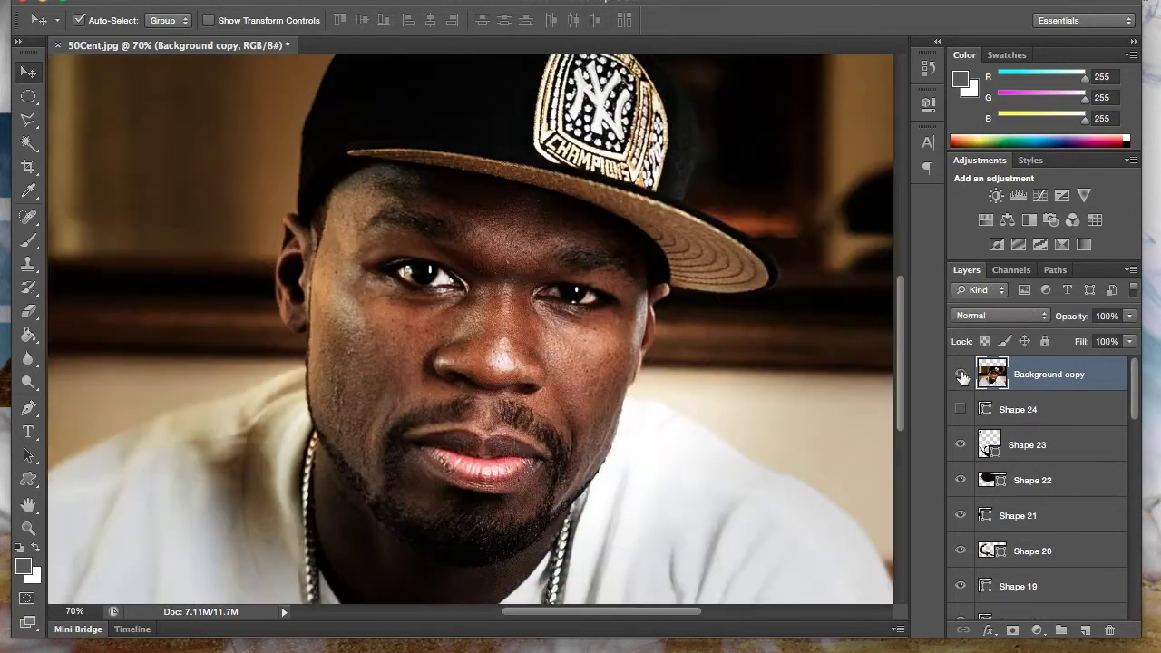
Sample the brim's brown and trace the top edge of the cap brim toward its tip.
click(468, 143)
click(974, 204)
click(28, 408)
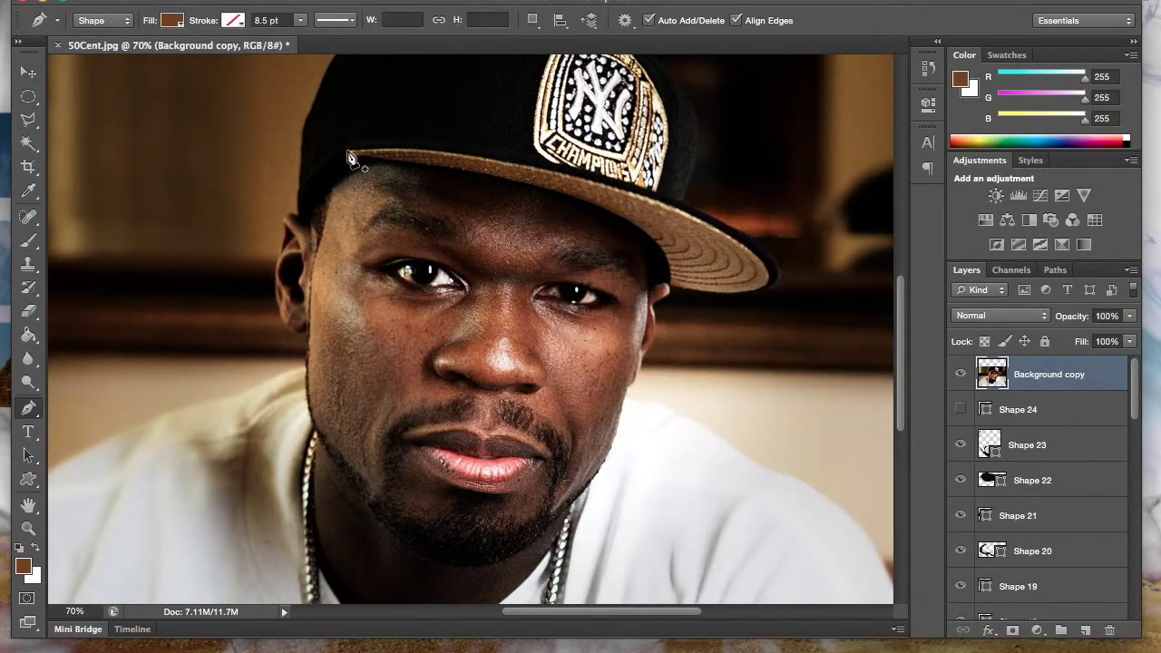
click(347, 151)
click(410, 151)
click(488, 160)
click(533, 167)
click(591, 182)
click(638, 193)
click(698, 219)
Trace around the brim tip and underside to close brown Shape 26, placing it below the photo copy.
click(742, 245)
click(768, 272)
click(751, 291)
click(730, 292)
click(668, 281)
click(665, 244)
click(627, 218)
click(599, 201)
click(563, 191)
click(508, 178)
click(431, 164)
click(348, 151)
click(961, 410)
drag(1071, 377, 1063, 412)
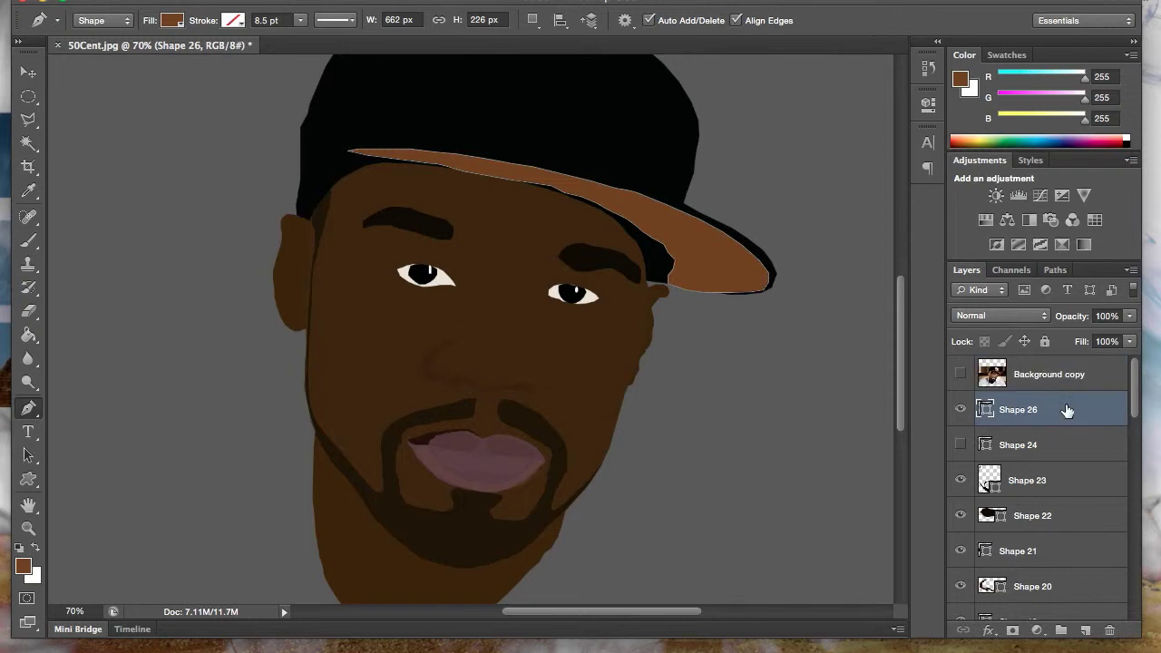
Hide the brown brim Shape 26 and show the photo copy for tracing.
click(1078, 383)
click(961, 409)
click(961, 374)
scroll(486, 452, down, 1)
Trace the white shirt's left side up the shoulder to the collar.
click(107, 553)
scroll(109, 517, down, 3)
click(82, 436)
click(98, 401)
click(108, 388)
click(122, 367)
click(182, 318)
click(237, 293)
Continue the shirt along its top edge and right shoulder, closing white Shape 27.
click(294, 264)
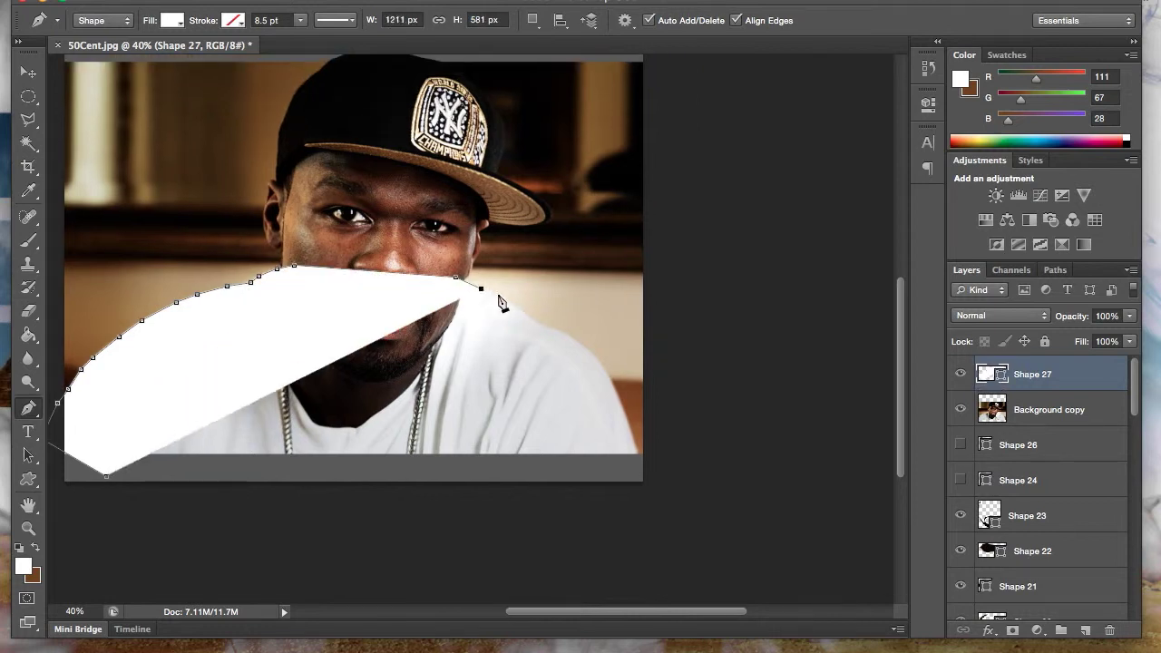
click(456, 277)
click(520, 312)
click(568, 335)
click(644, 470)
click(107, 476)
Move the shirt shape above Background and hide the photo copy to reveal it.
drag(1025, 376, 1030, 580)
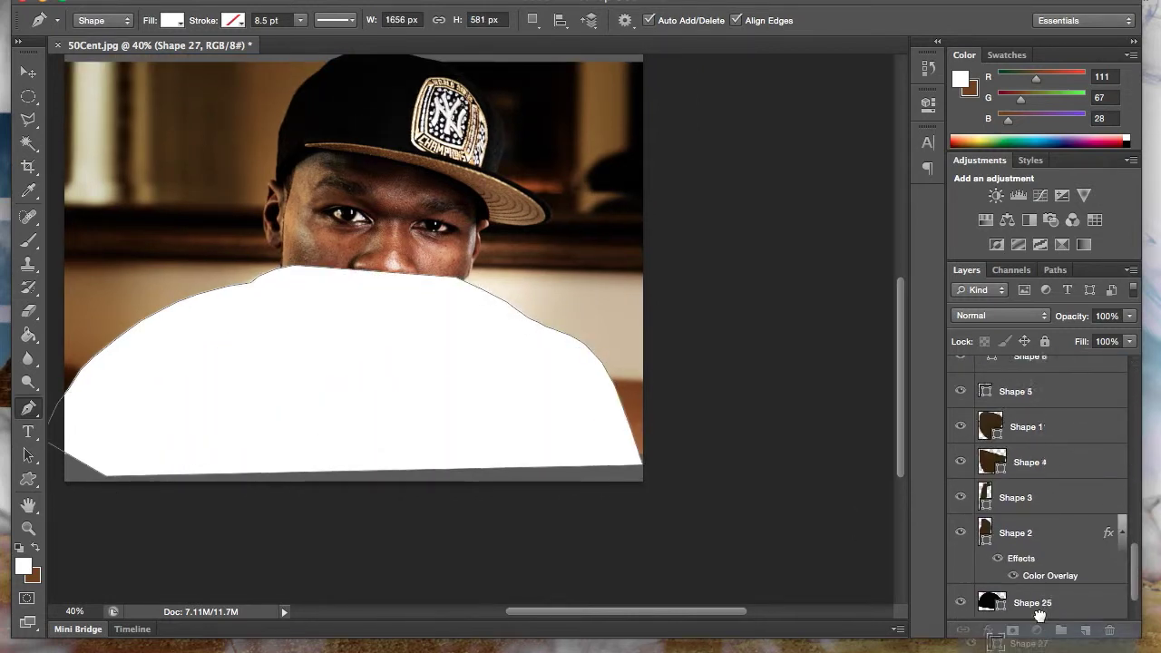
scroll(1030, 508, up, 5)
click(961, 373)
scroll(997, 499, down, 5)
drag(1018, 532, 1017, 508)
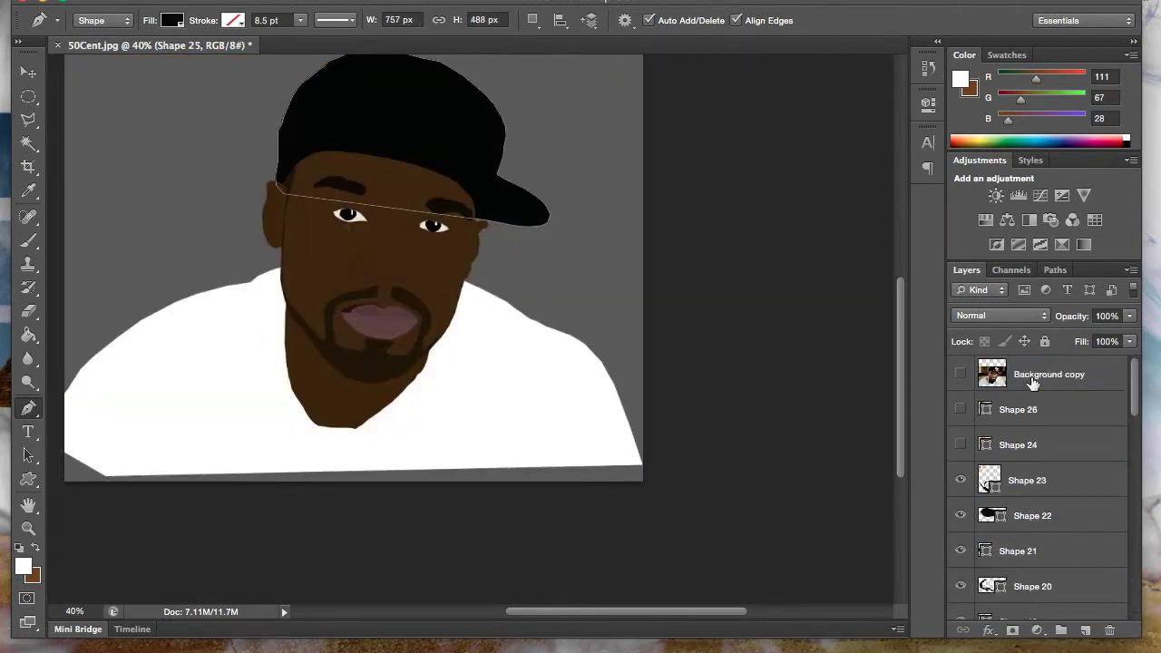
scroll(998, 453, up, 5)
Set the view magnification to 50% to see the whole portrait.
click(94, 612)
key(Return)
text(50)
key(Return)
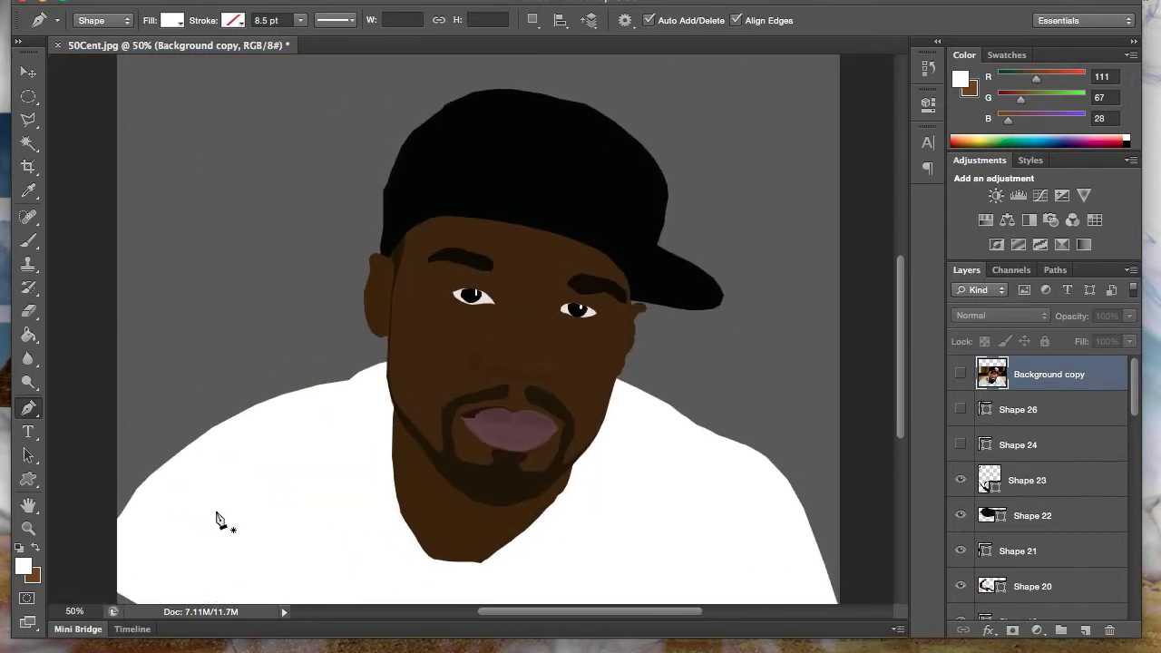